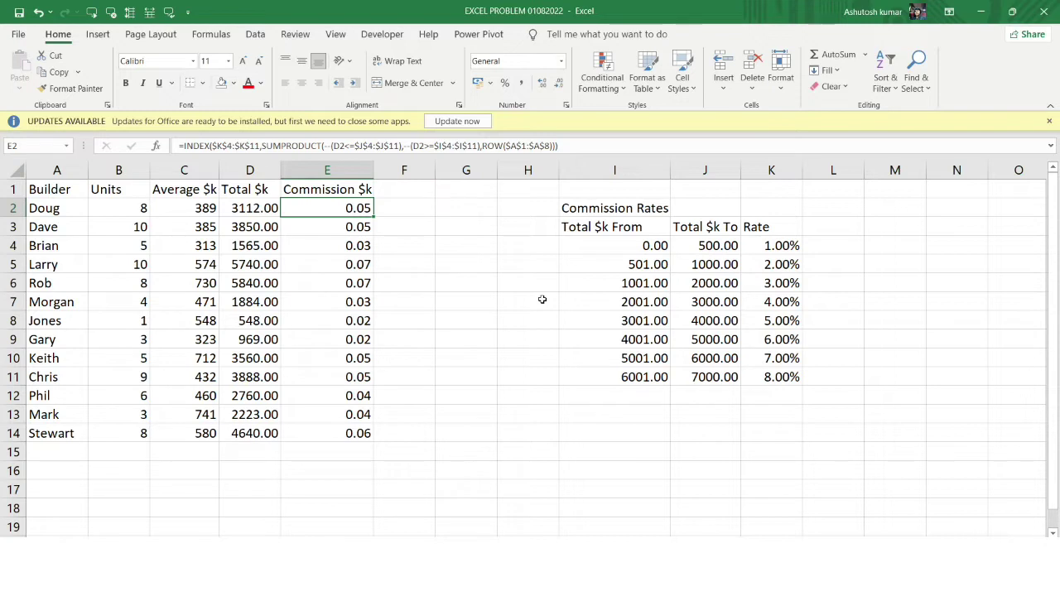
Step: Examine the first and third bands of the commission rate table, with their rates, and the builders' totals in D2:D14
click(647, 246)
drag(648, 246, 740, 248)
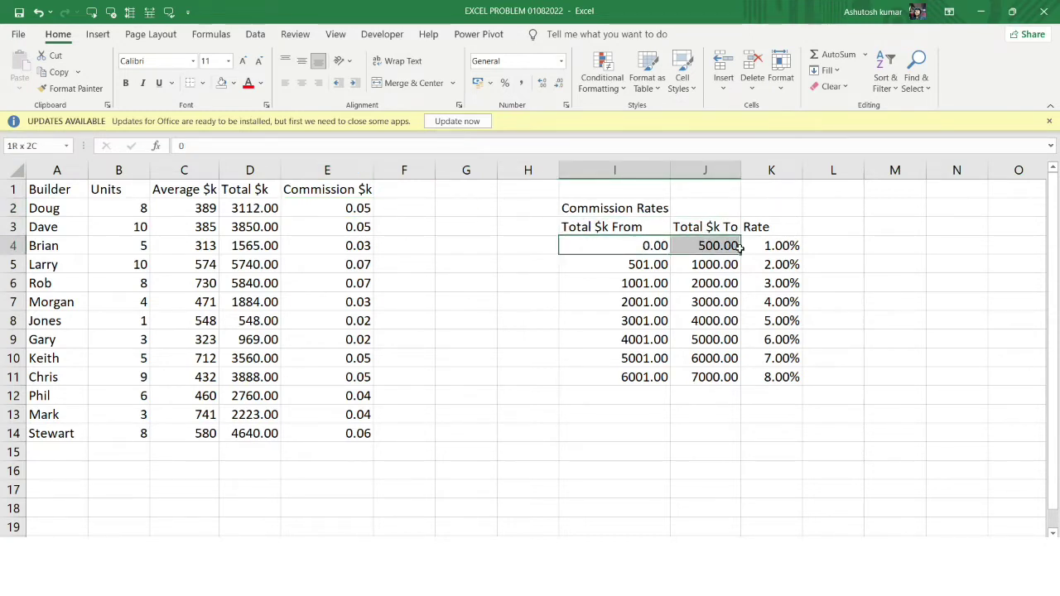
click(772, 246)
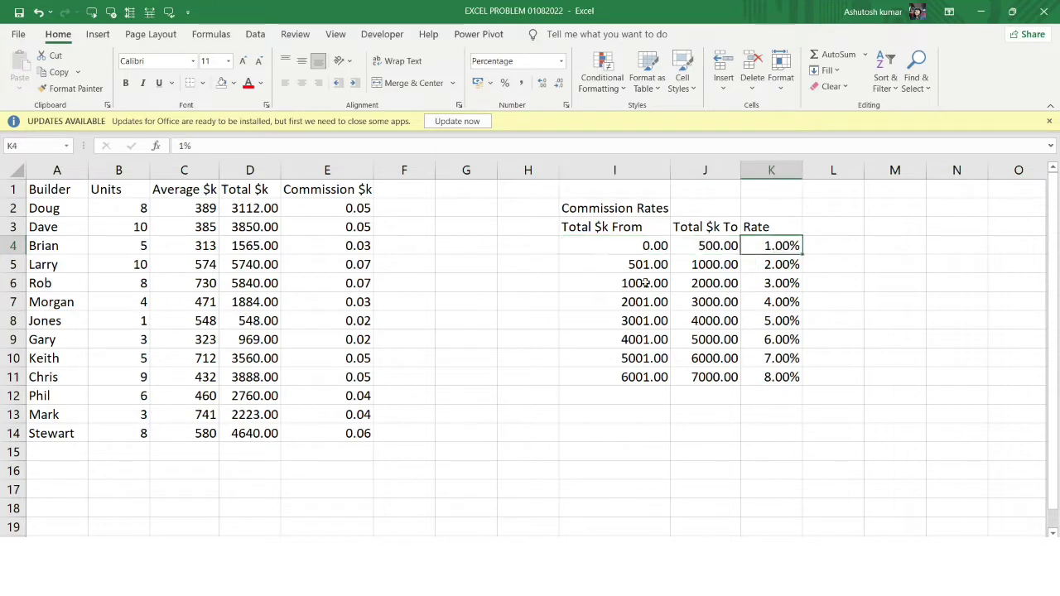
drag(645, 283, 705, 283)
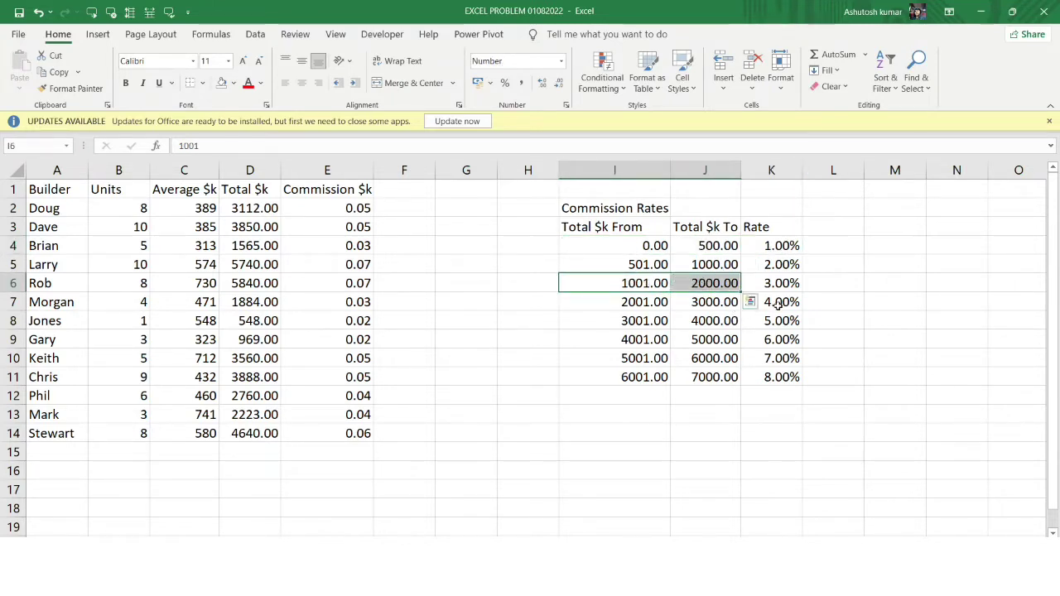
click(792, 284)
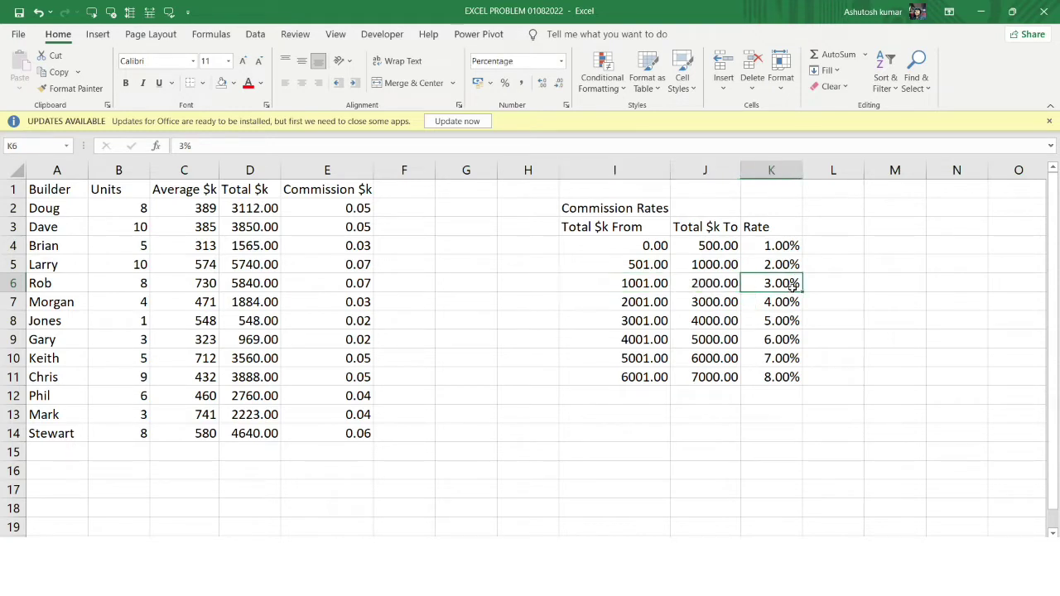
drag(257, 208, 244, 429)
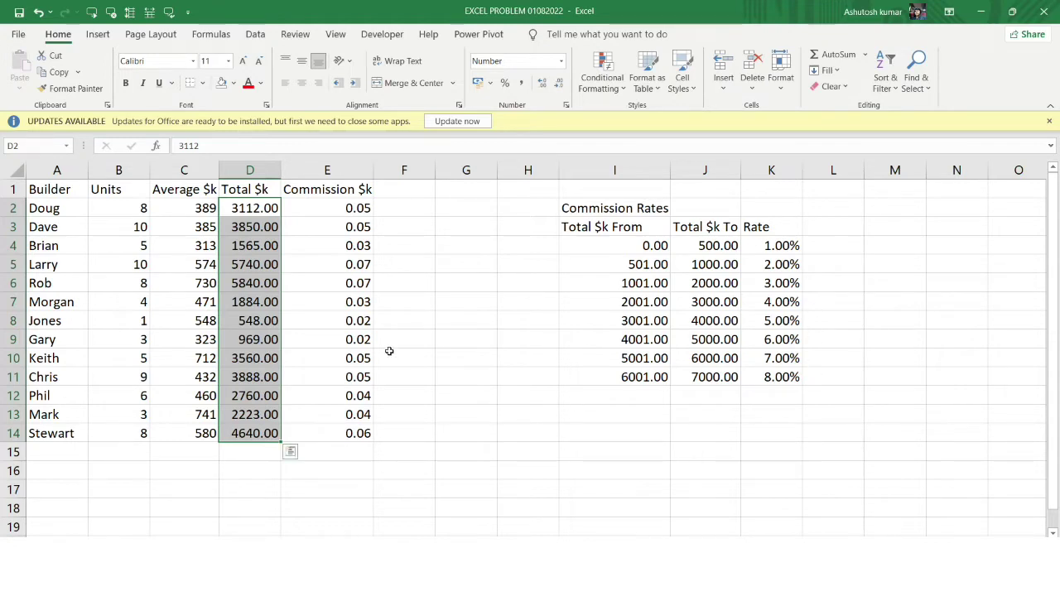
Step: Copy the SUMPRODUCT portion of the commission formula in E2 and paste it as text into cell G13
click(322, 208)
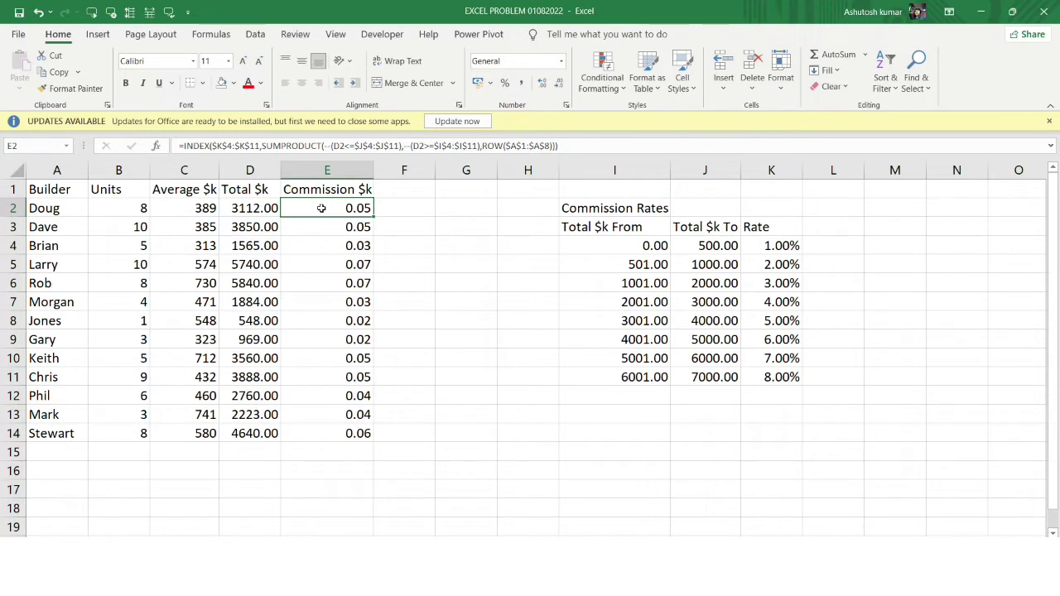
double_click(321, 208)
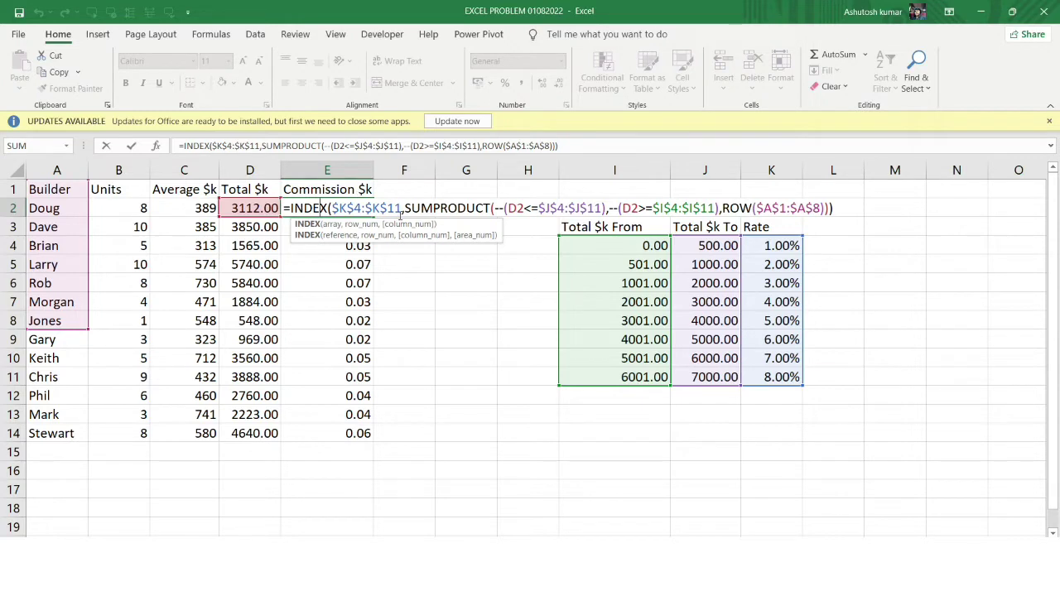
drag(401, 213, 828, 208)
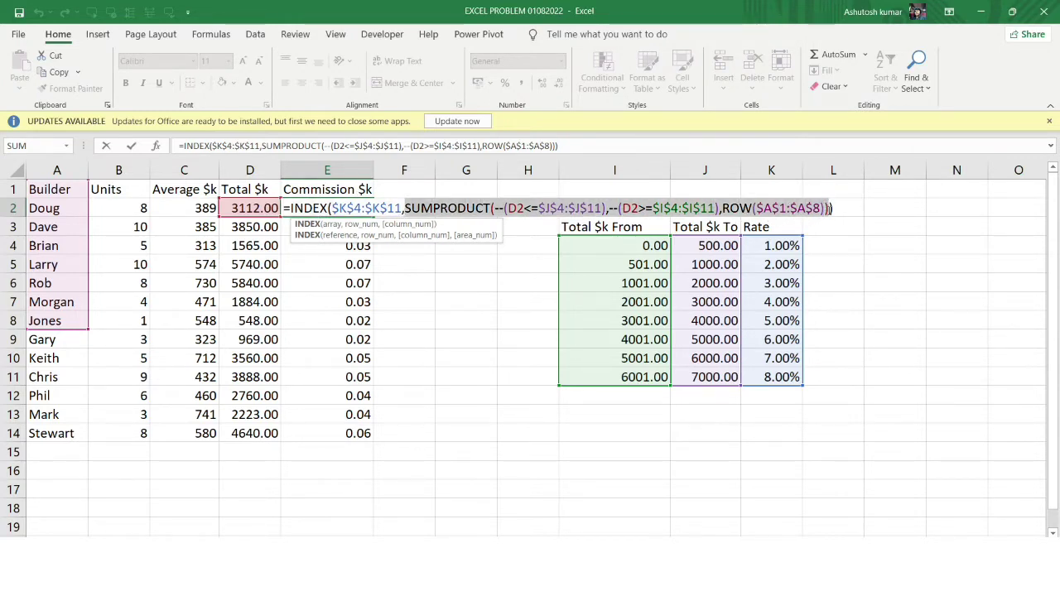
key(ctrl+c)
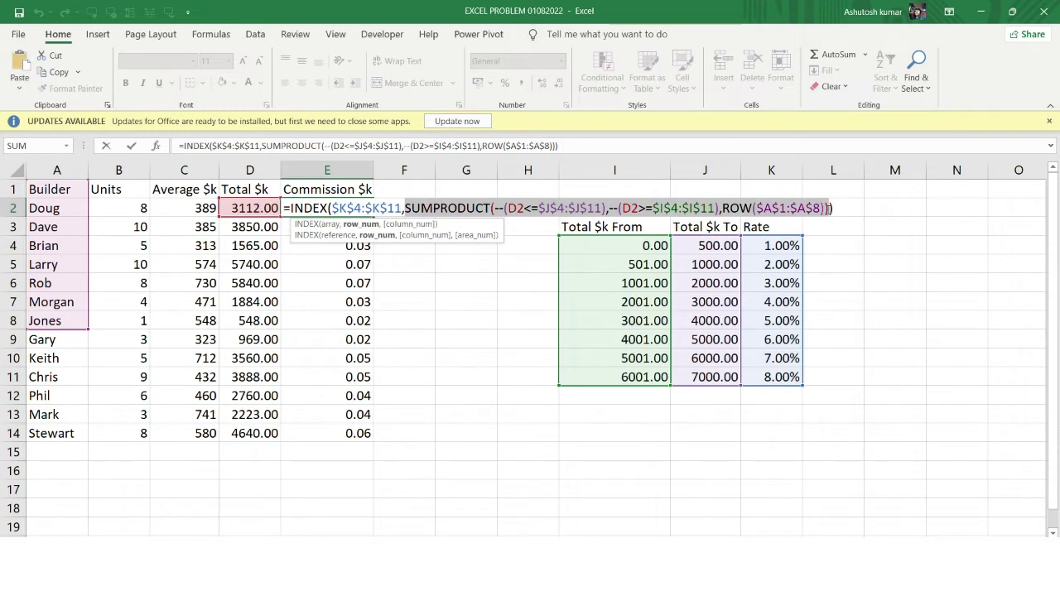
key(Return)
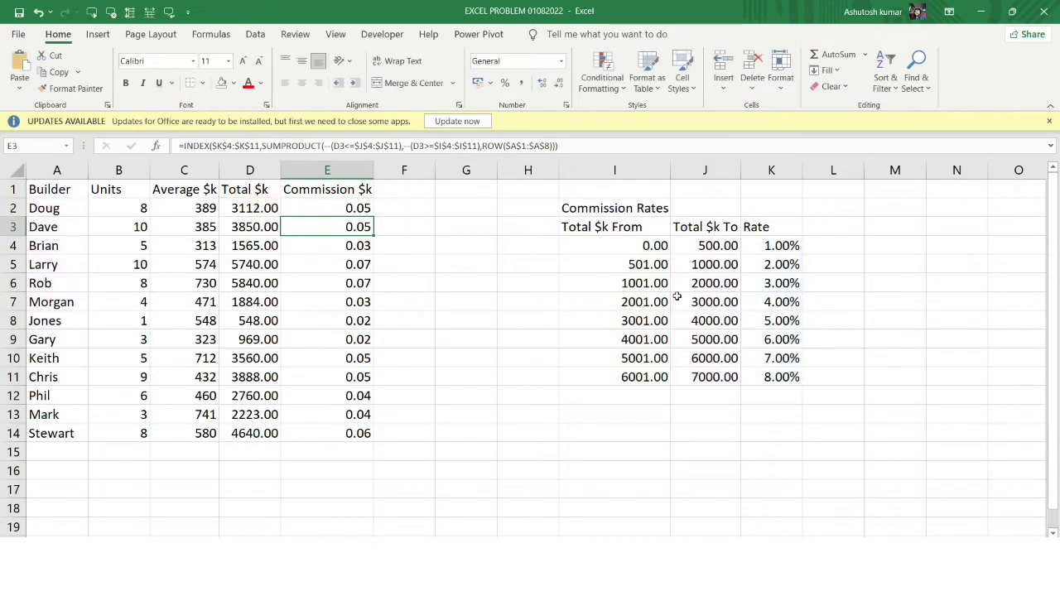
click(439, 415)
key(ctrl+v)
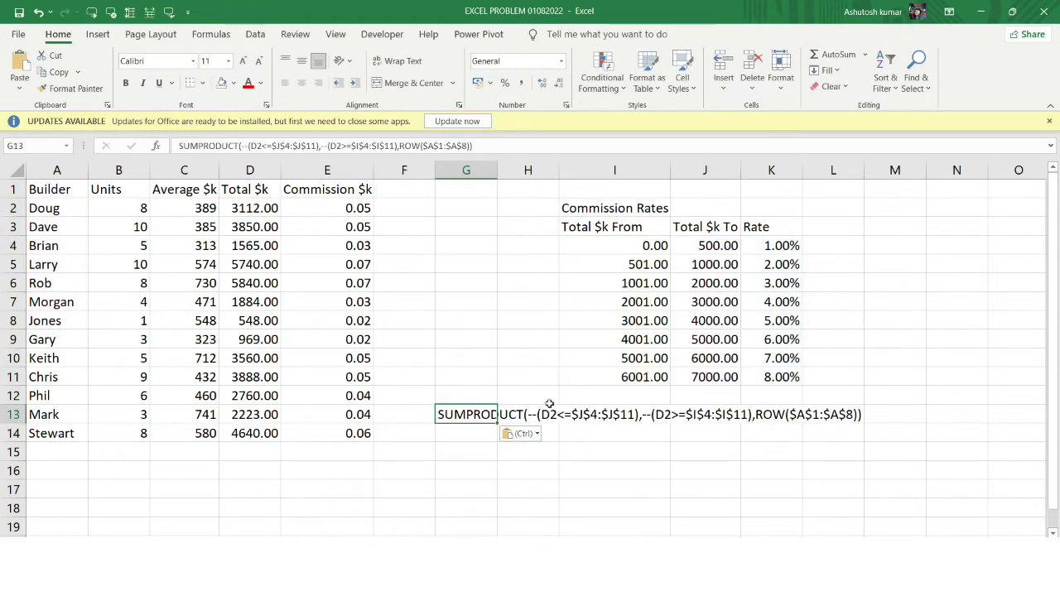
Step: Switch to a blank Notepad note, place it beside the rate table, and lay out three empty bracket pairs plus a result line =[]
mouse_move(501, 170)
mouse_down()
mouse_move(875, 169)
mouse_move(497, 169)
mouse_up()
scroll(403, 236, up, 2)
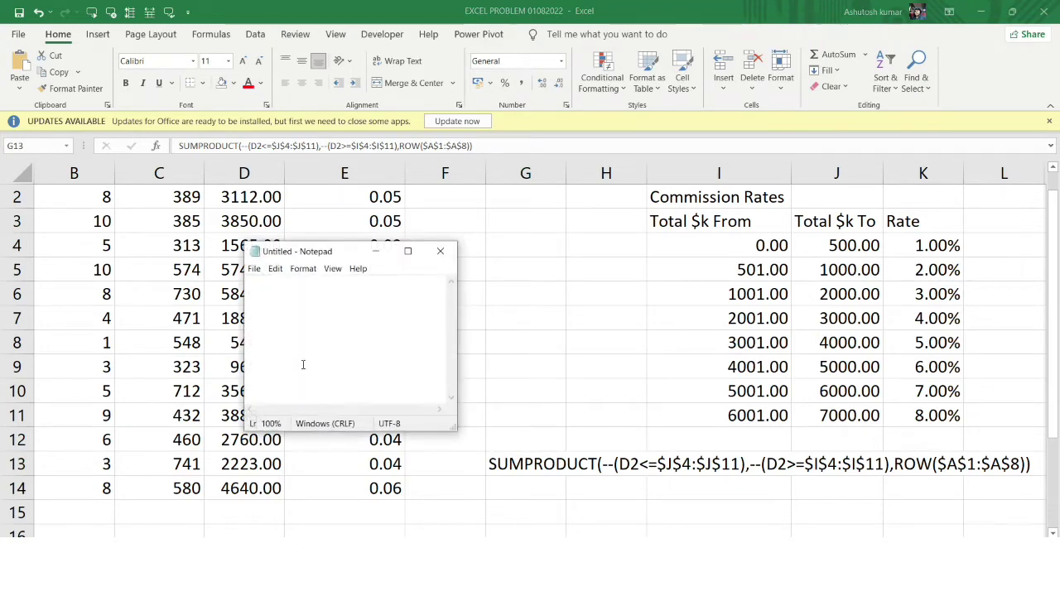
drag(280, 253, 488, 248)
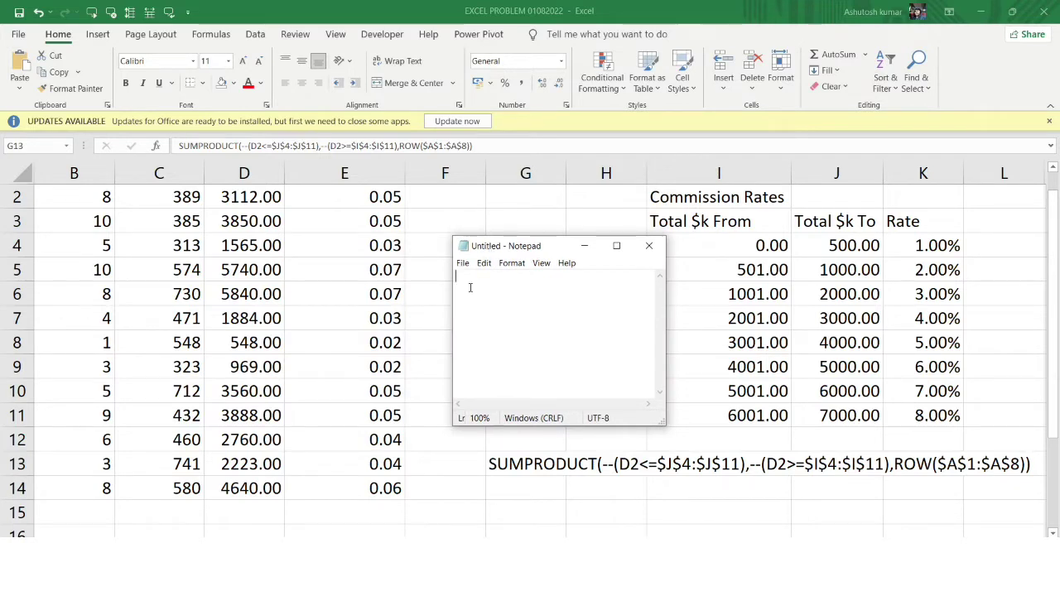
text([])
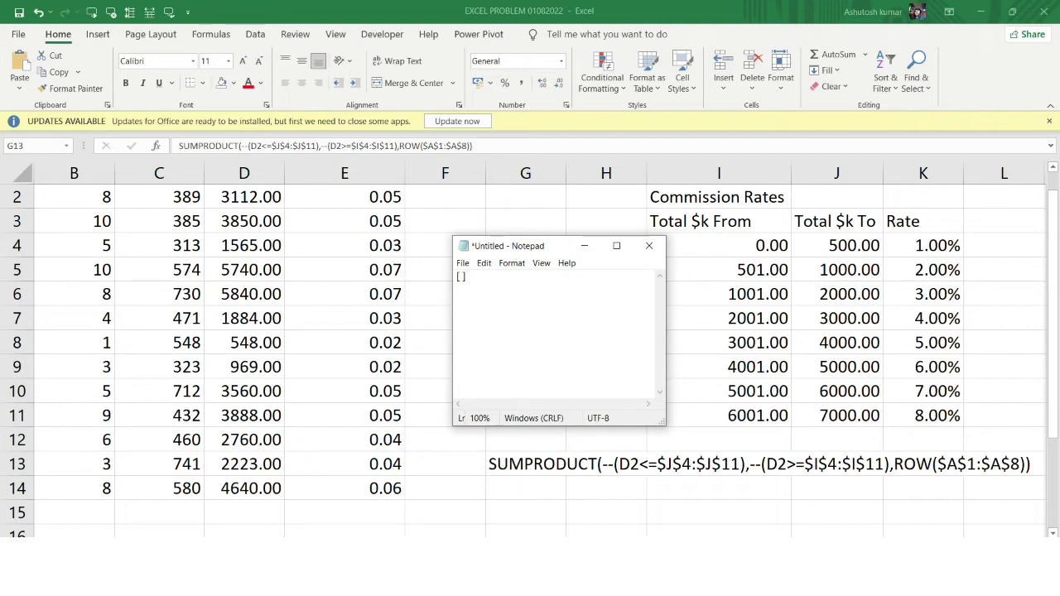
key(Return)
text([])
key(Return)
text(=[]=[])
Step: Fill the three bracket pairs in the note as [a,b,c]*, [d,e,f]* and [g,h,i]
click(462, 276)
text(a,b,c)
click(462, 289)
text(d,e,f] [g,h,i)
text(*)
click(519, 288)
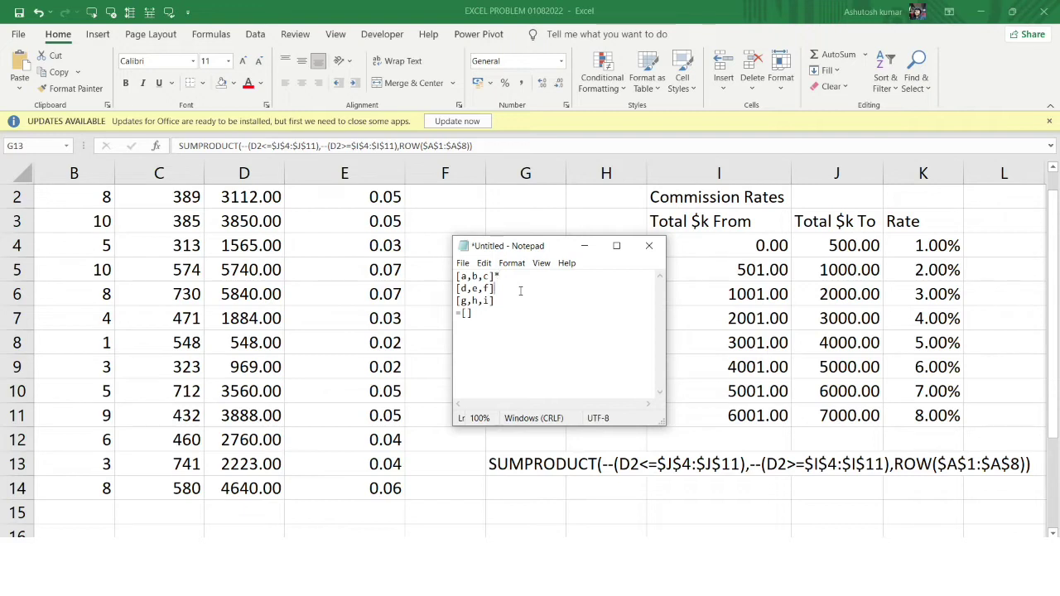
text(*)
Step: Complete the result line of the array example in the note as =[adg+beh+cfi]
click(469, 313)
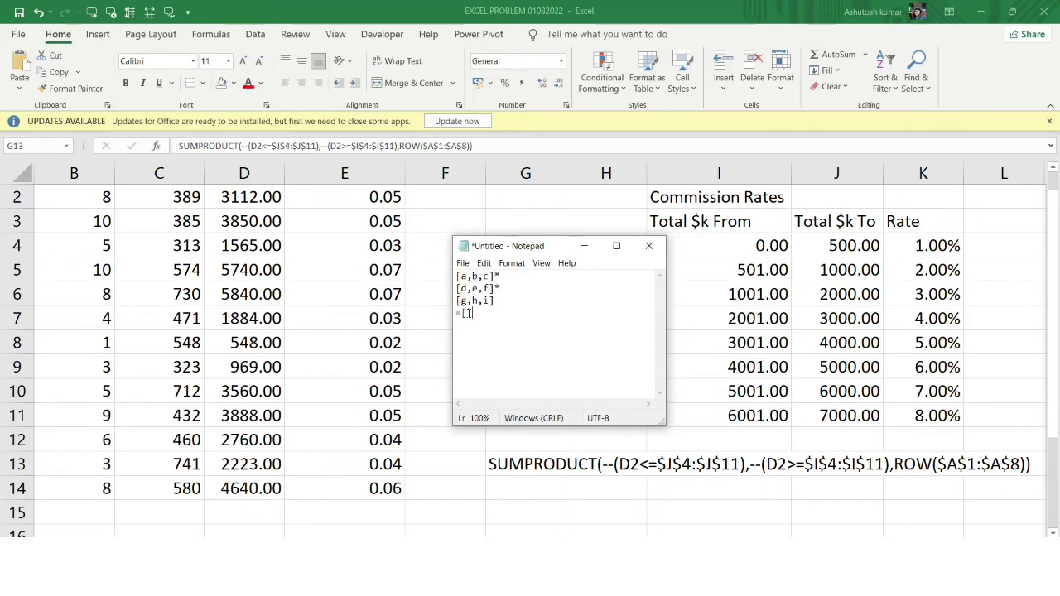
text(a)
text(dg+be)
text(h+)
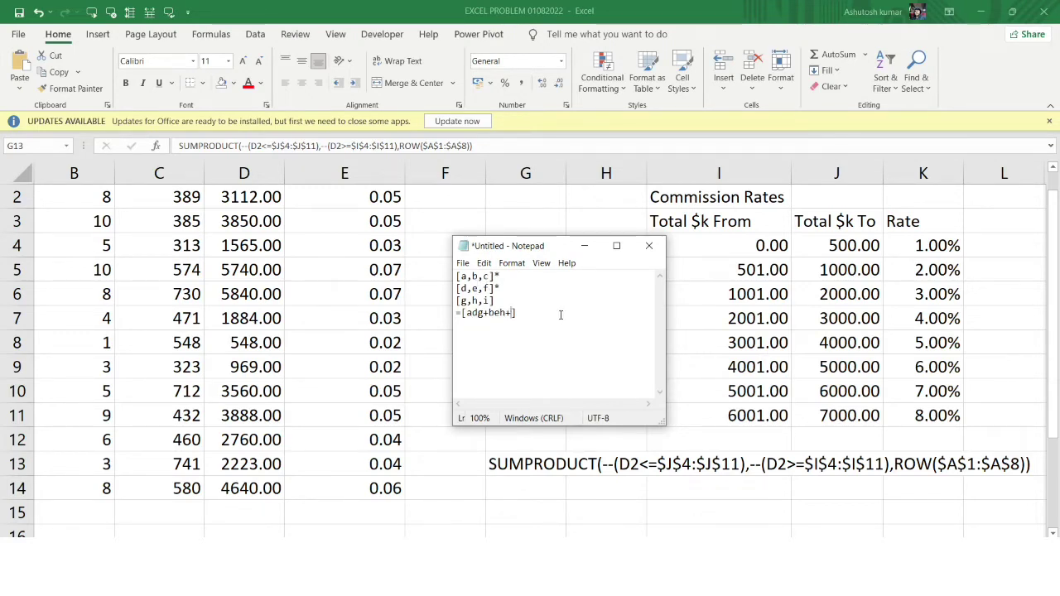
text(cfi)
Step: Review the three example arrays and their sum of products in the note against the SUMPRODUCT text in G13
click(585, 315)
drag(585, 315, 456, 274)
click(493, 302)
drag(537, 314, 443, 280)
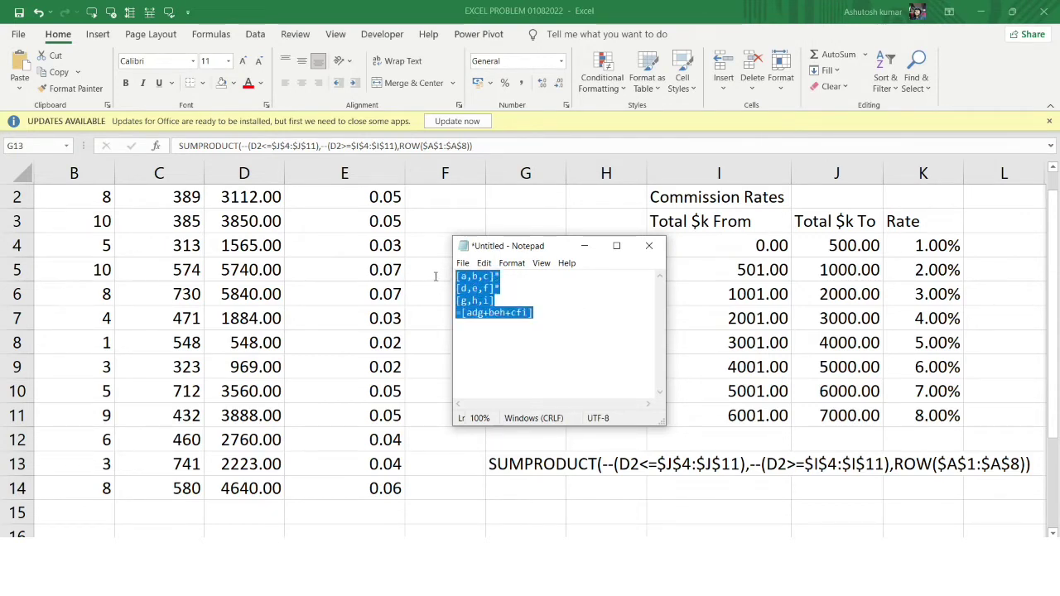
click(499, 301)
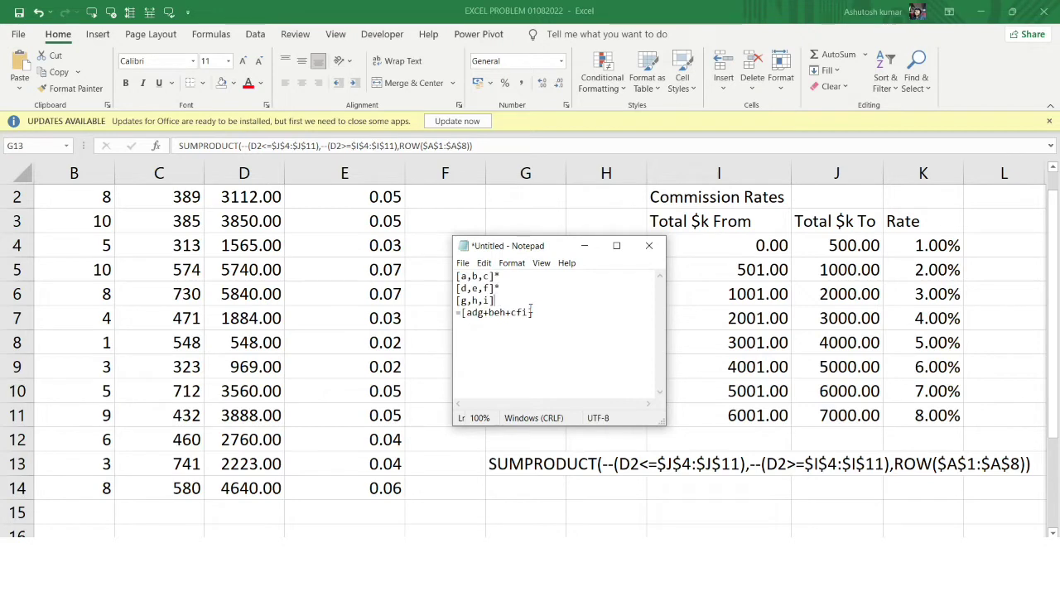
click(560, 308)
drag(530, 247, 515, 247)
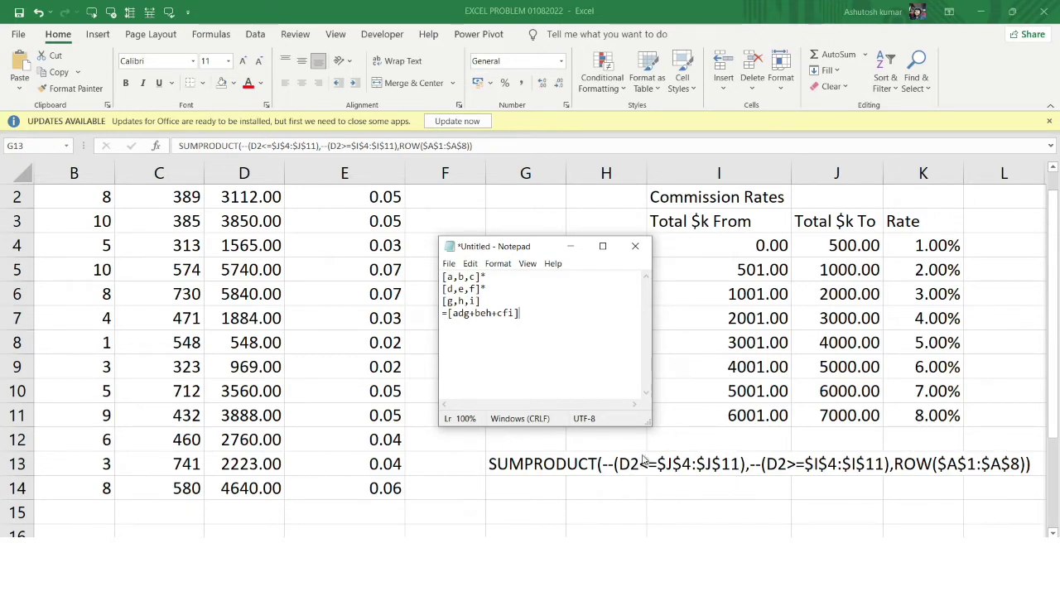
drag(530, 303, 426, 281)
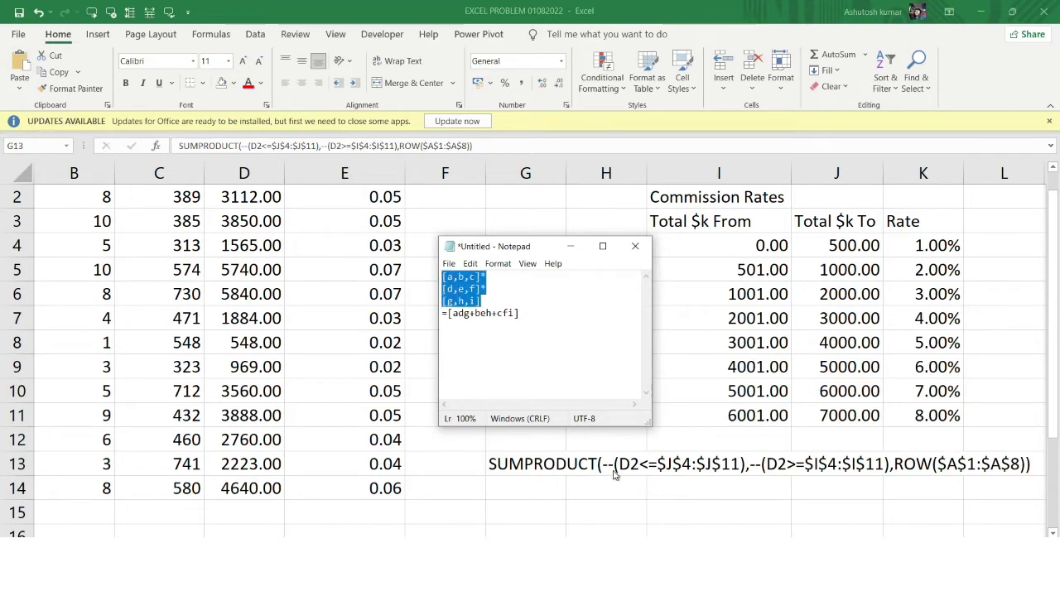
Step: Clear the array example from the note and enter 3112 on the first line, followed by a blank line
key(ctrl+z)
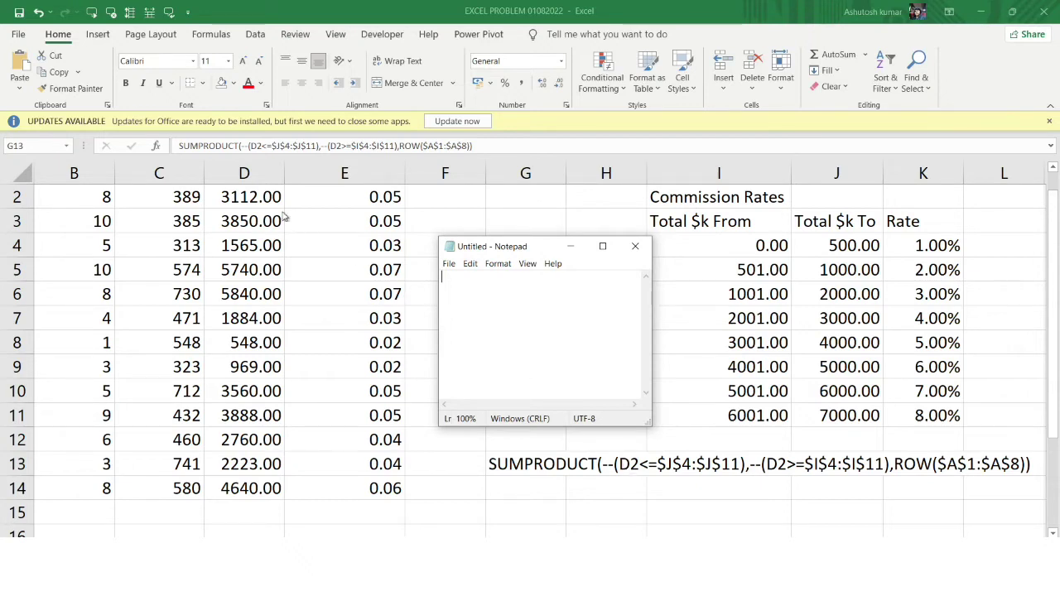
scroll(274, 213, up, 1)
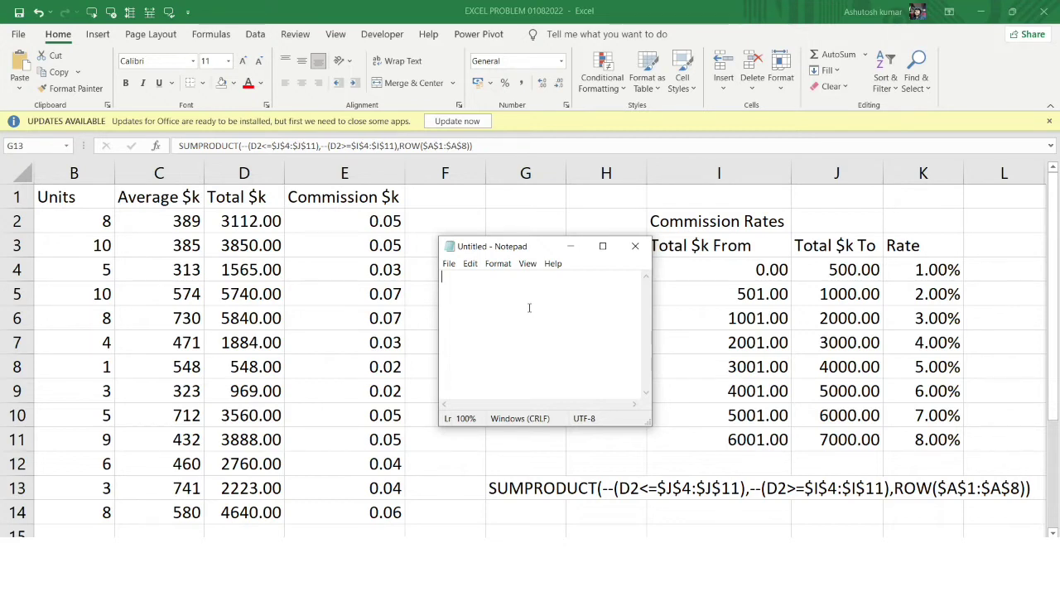
text([])
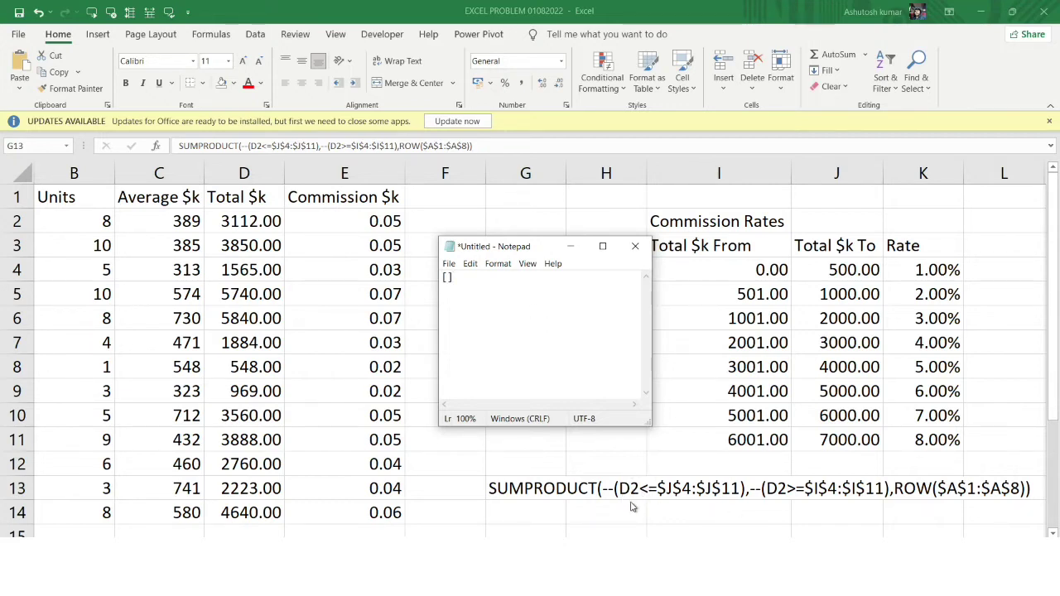
key(ctrl+z)
text(3112)
key(Return)
key(Return)
Step: Write the array for the D2<=$J$4:$J$11 test in the note as [0,0,0,0,1,1,1,1]
text([)
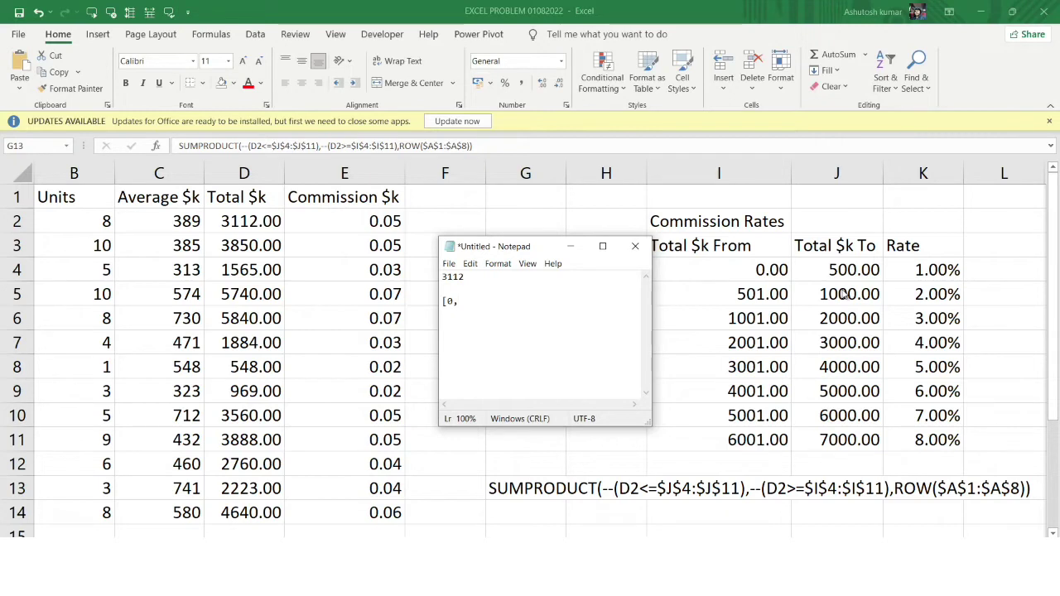
text(0,)
text(0,,0)
text(0)
text(1,)
text(1,1,1)
key(Return)
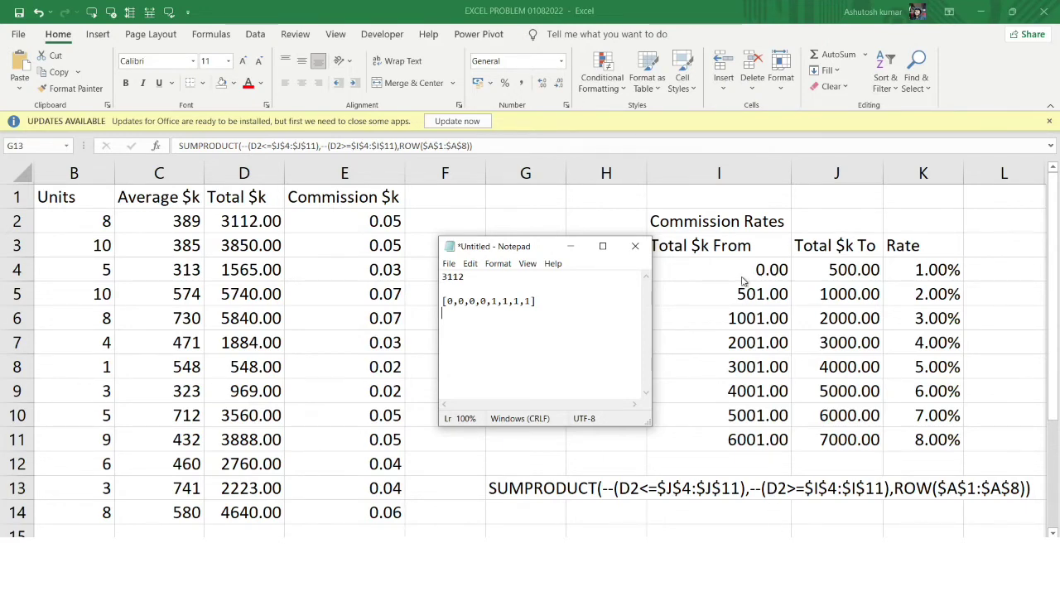
Step: Add the array for the D2>=$I$4:$I$11 test as [1,1,1,1,1,0,0,0] and minimize the note
text([1,1)
text(,1,1,0,0,0)
text(])
click(570, 246)
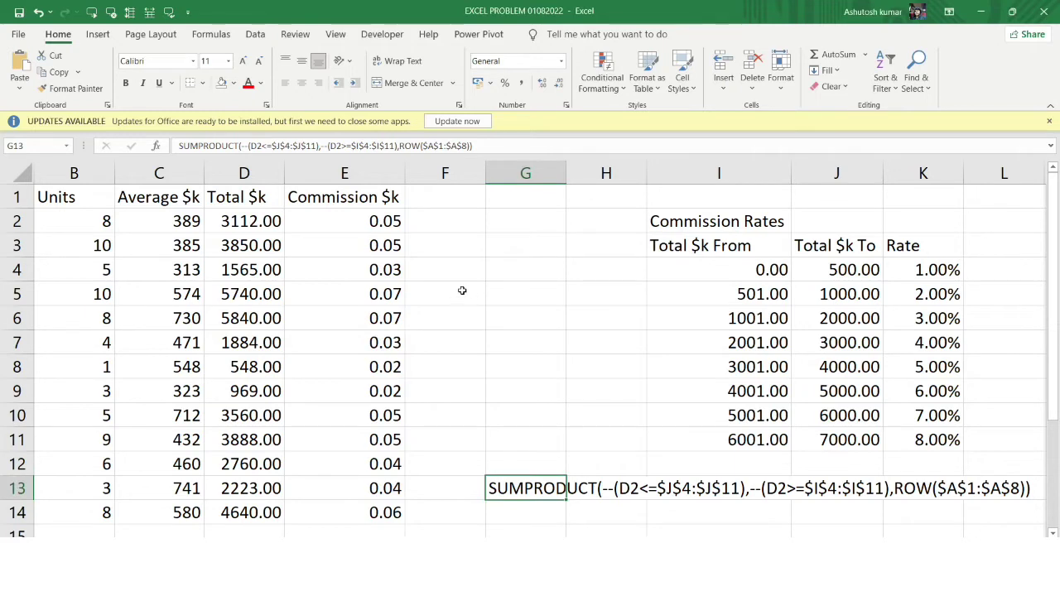
Step: Try the formula =ROW() in cell F5, then clear the cell
click(464, 292)
text(=ro)
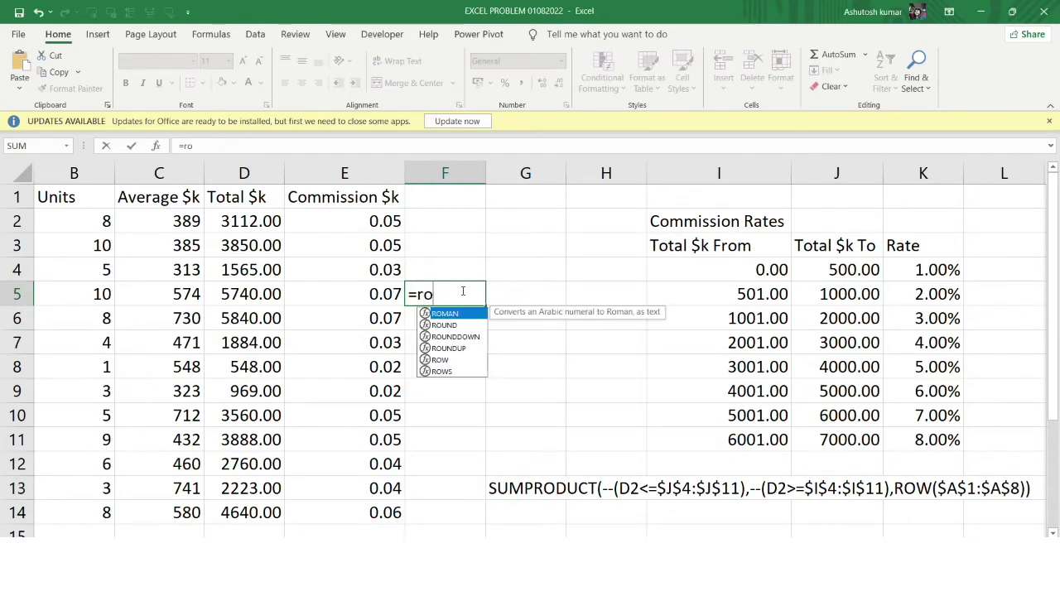
text(w())
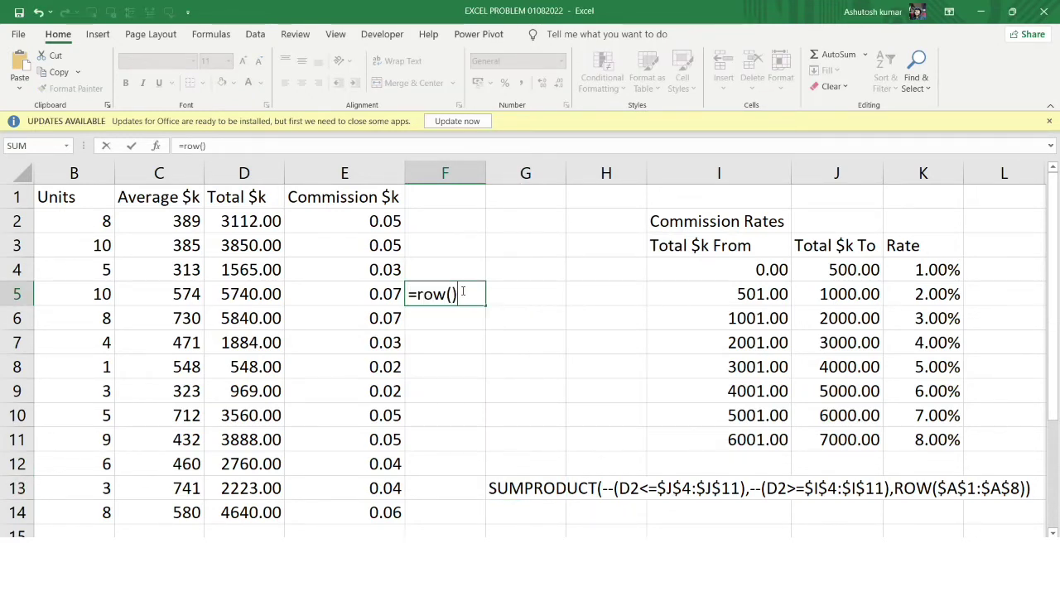
key(Return)
click(453, 292)
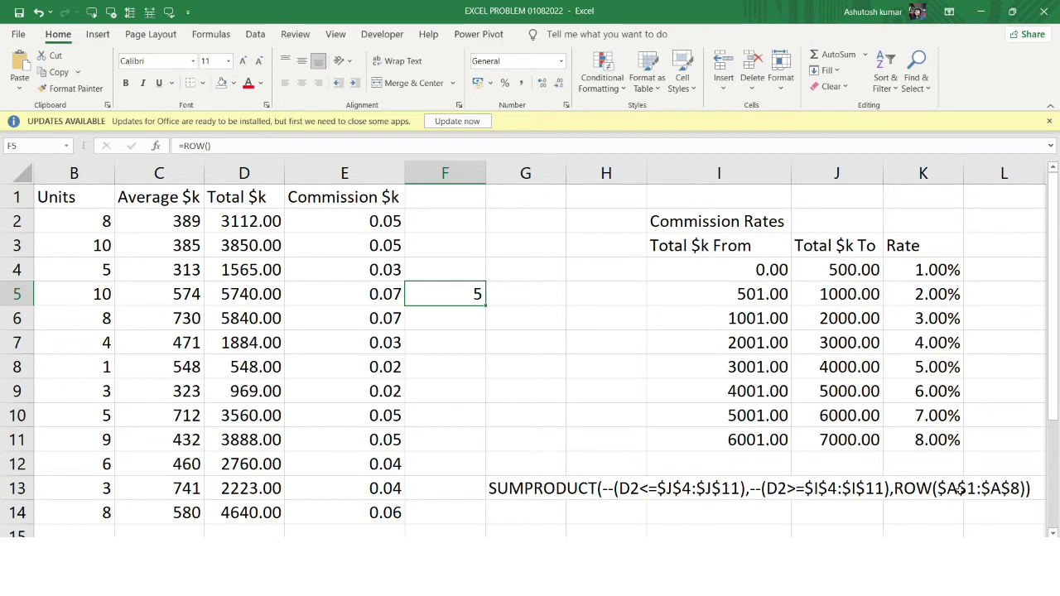
key(BackSpace)
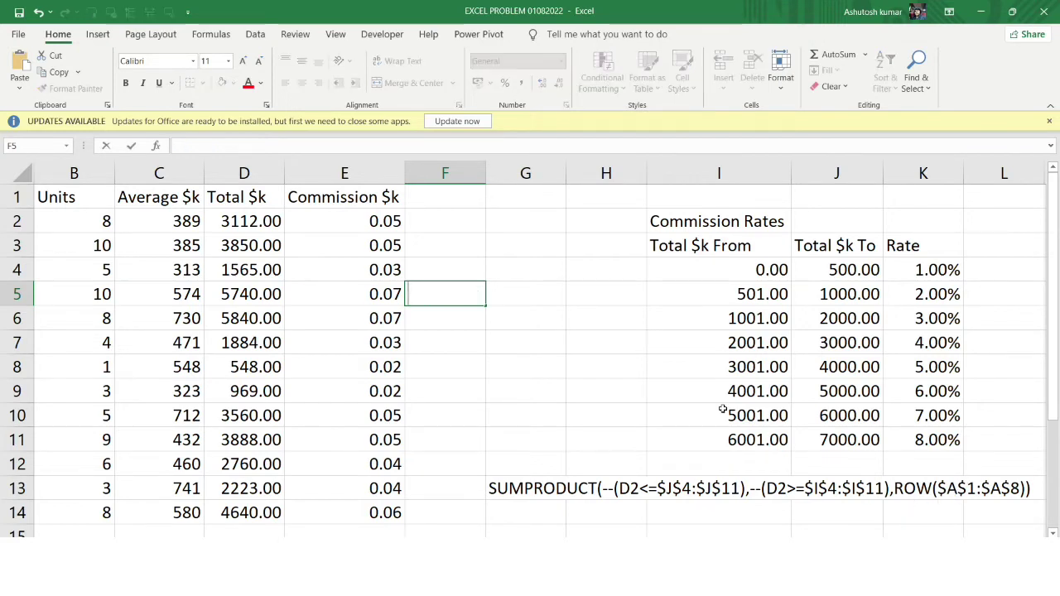
click(484, 381)
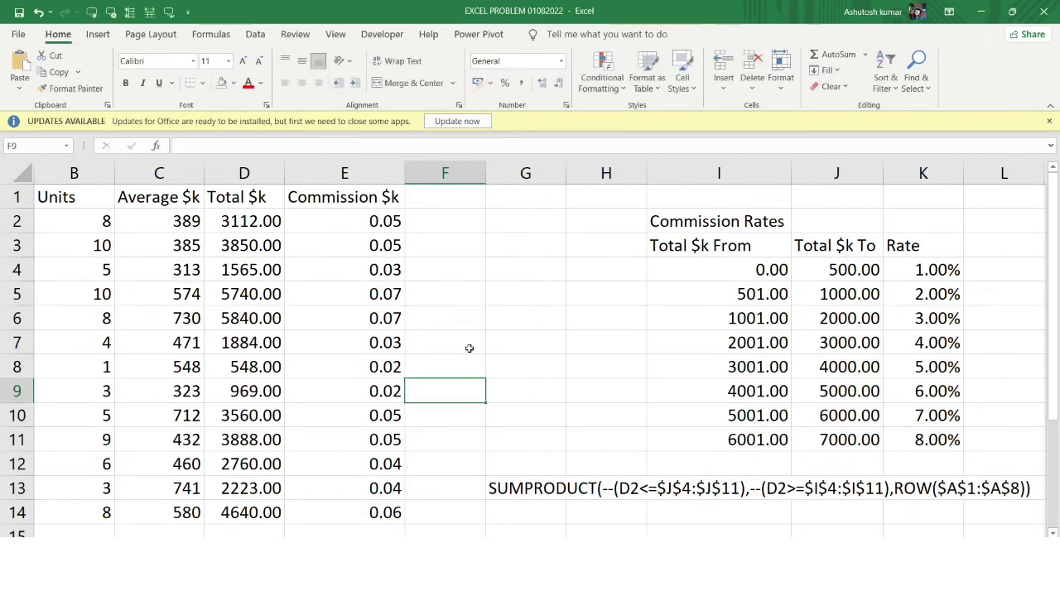
Step: Select A1:A8, the range used by ROW in the SUMPRODUCT formula, and switch back to the Notepad note
click(468, 347)
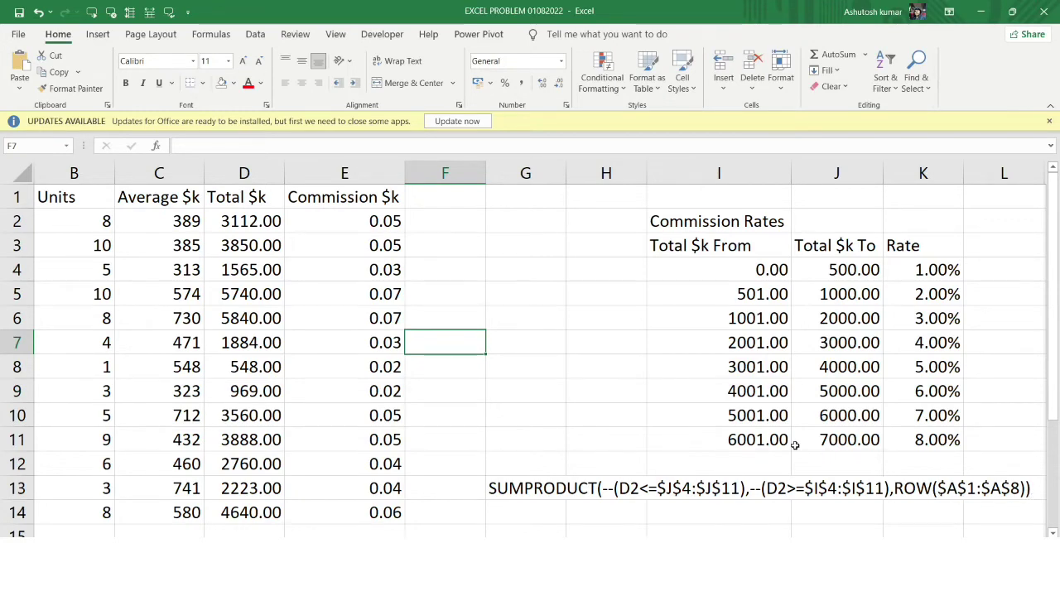
scroll(794, 446, left, 1)
drag(54, 199, 68, 367)
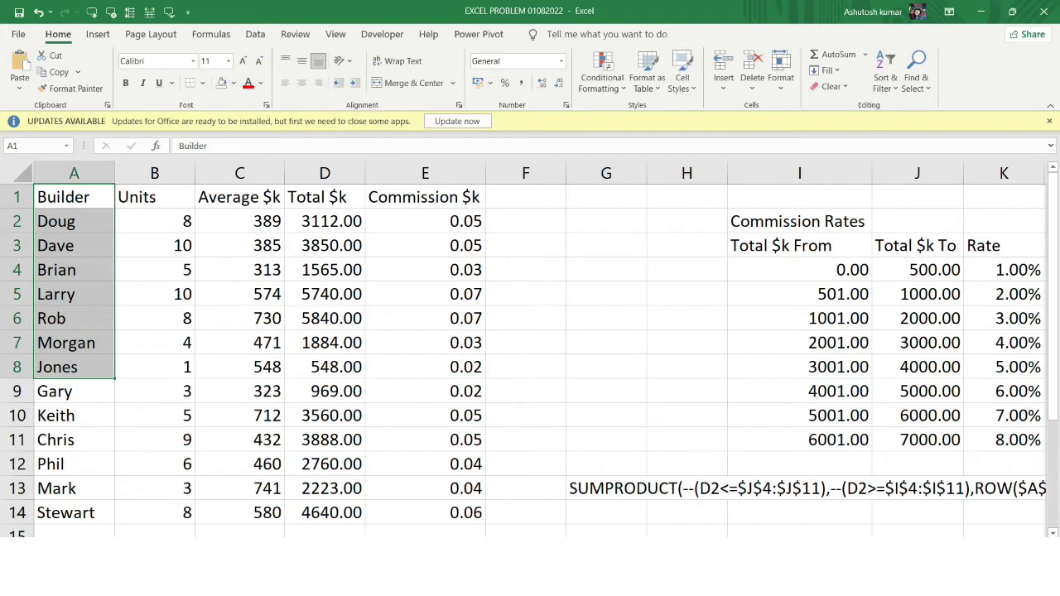
key(alt+Tab)
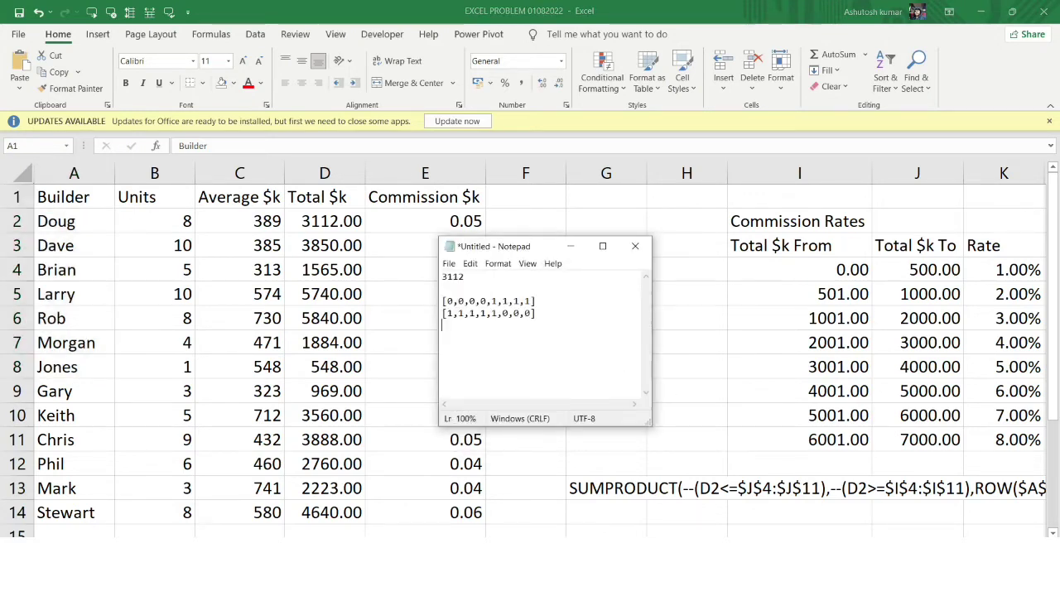
Step: Check ROW($A$1:$A$8) in the SUMPRODUCT formula on the sheet and add its array to the Notepad note as [1,2,3,4,5,6,7,8]
key(alt+Tab)
scroll(866, 517, right, 2)
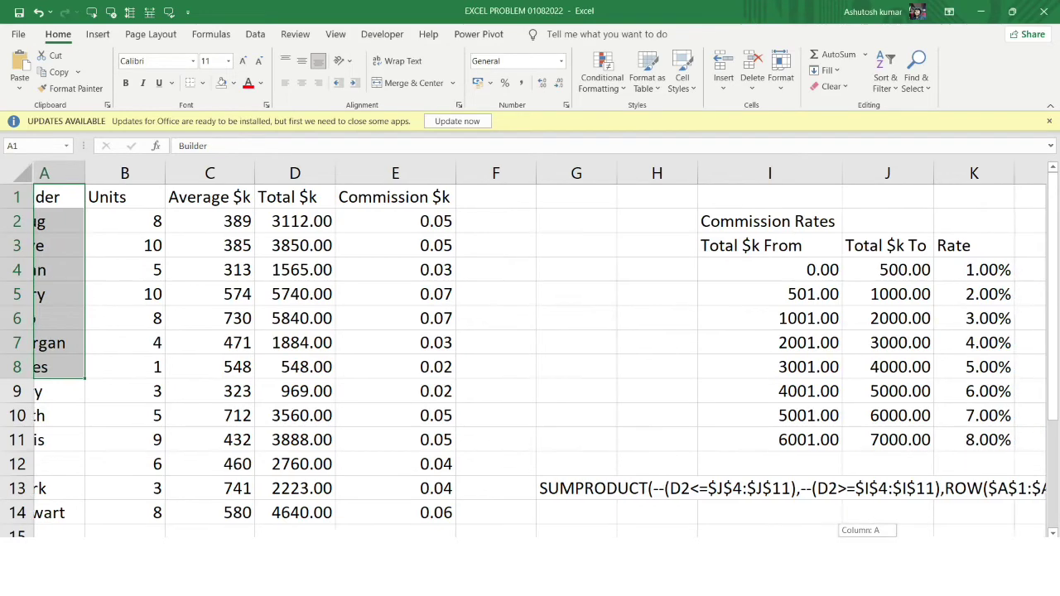
scroll(530, 348, right, 1)
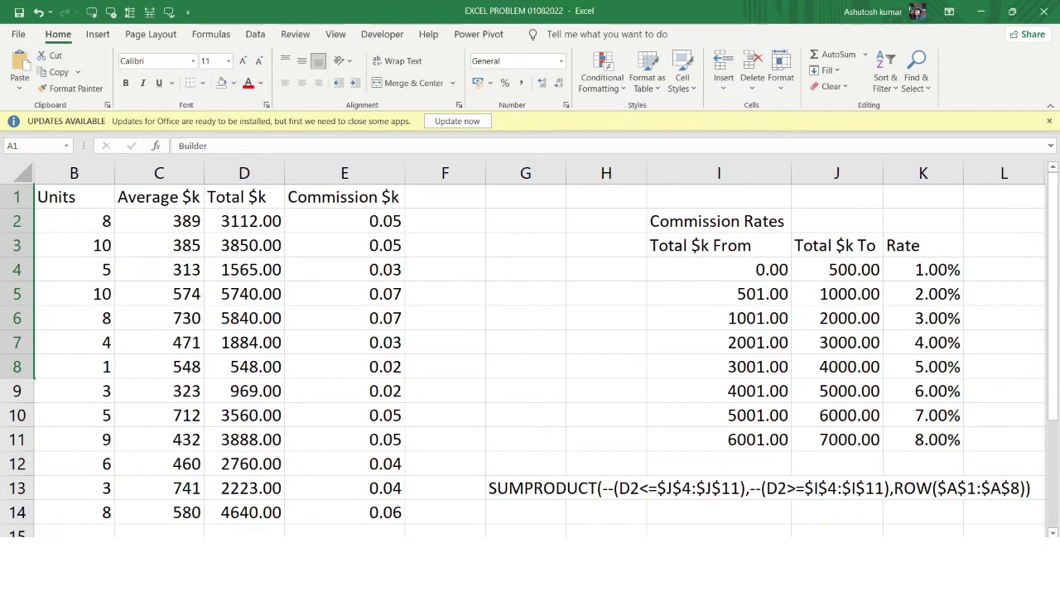
key(alt+Tab)
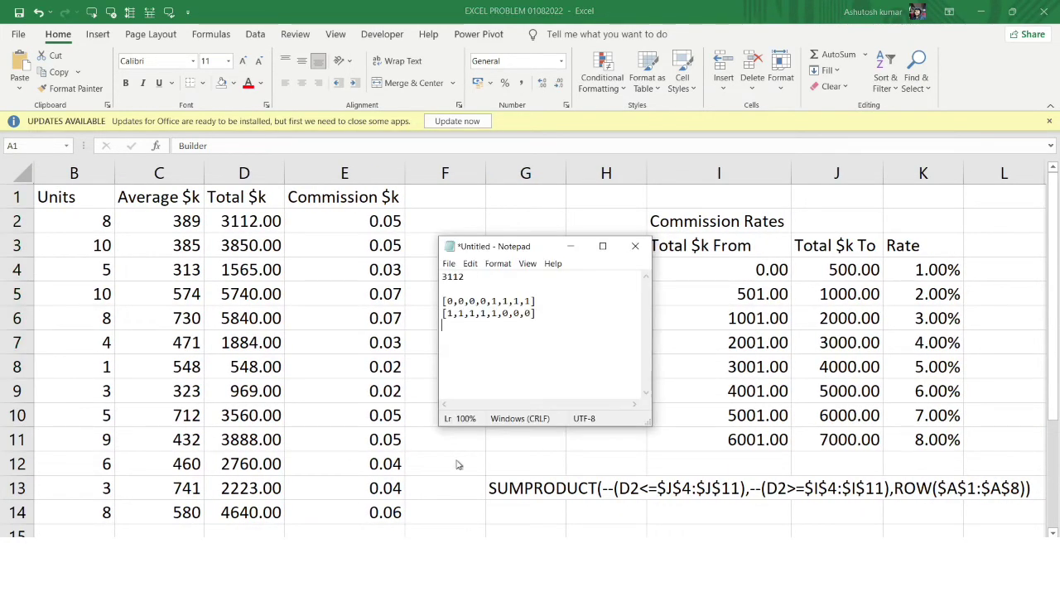
text([1,2,3,4,5,6,7,8])
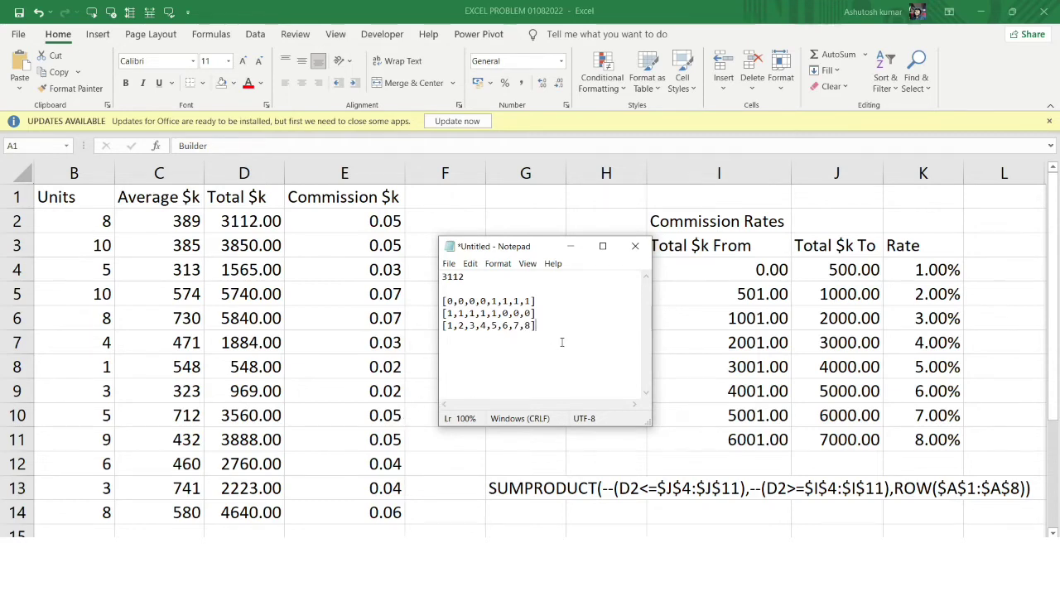
Step: Add a * after each of the first two arrays in the note to show that the three arrays are multiplied
drag(555, 331, 441, 304)
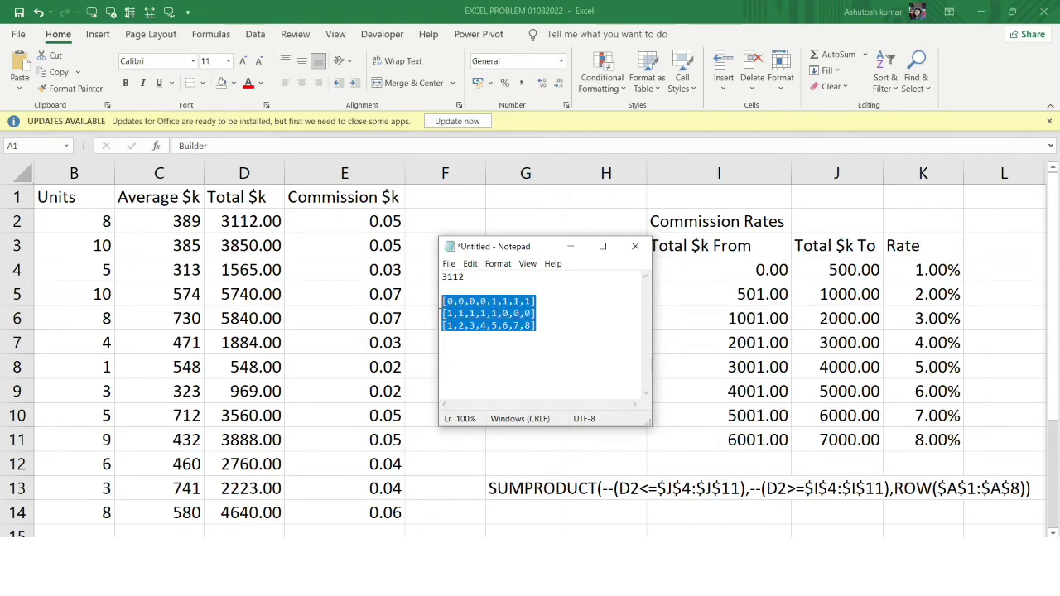
click(534, 301)
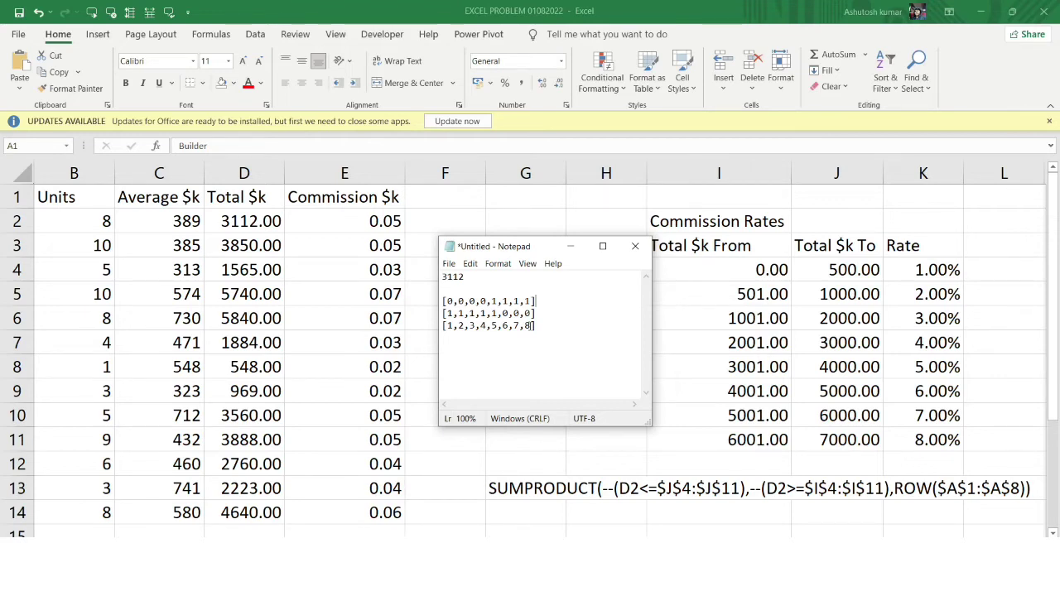
text(*)
click(541, 315)
text(*)
Step: Write the product of the arrays below them as = [0,0,0,0,5,0,0,0]=5 and minimize the note
text(=)
text([)
text(0,)
text(0)
text(,0)
text(,)
text(0)
text(,)
text(5)
text(,)
text(0,0,0)
text(]=)
drag(449, 349, 531, 349)
click(556, 349)
text(5)
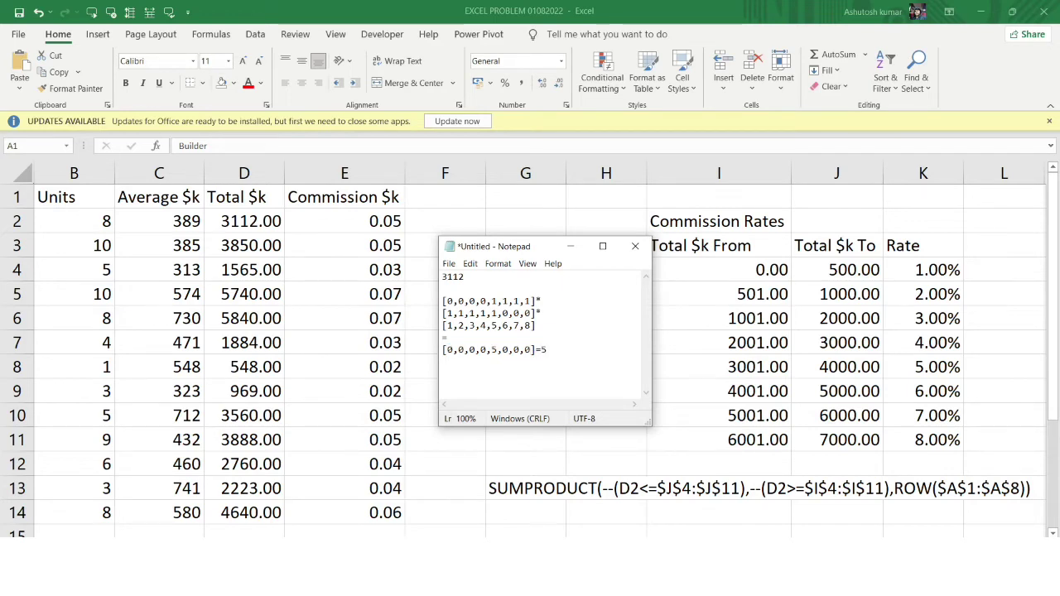
click(569, 246)
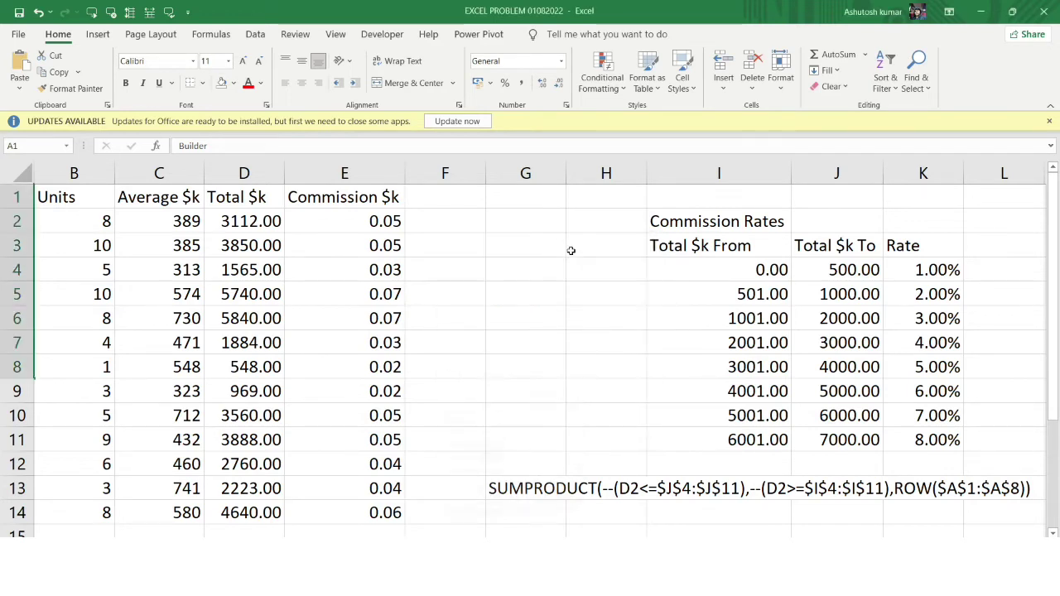
Step: Compare the INDEX formula in cell E2 with the array calculation in the Notepad note, and return to the sheet
double_click(392, 217)
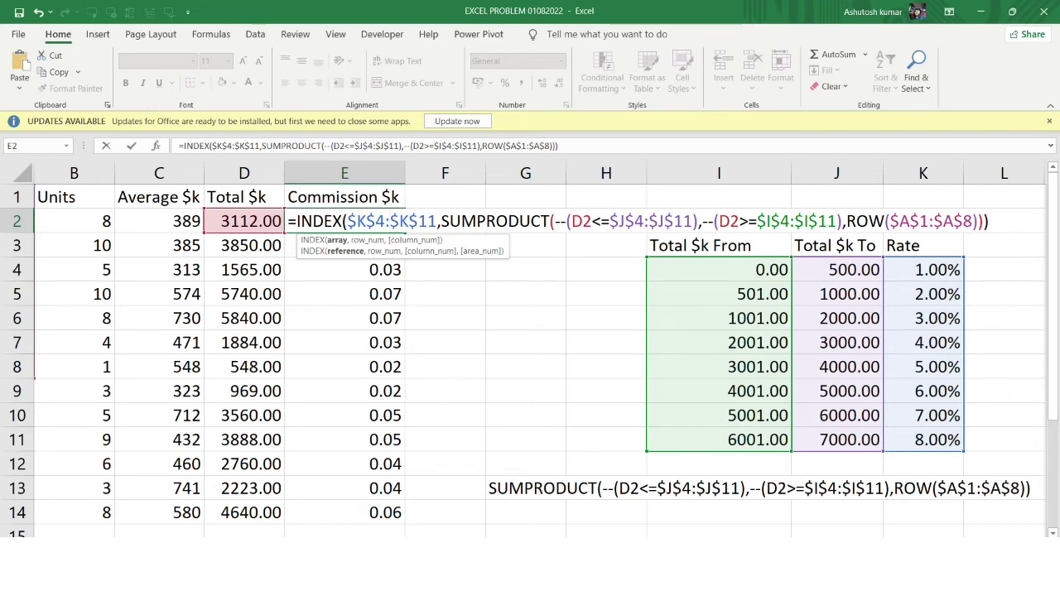
key(alt+Tab)
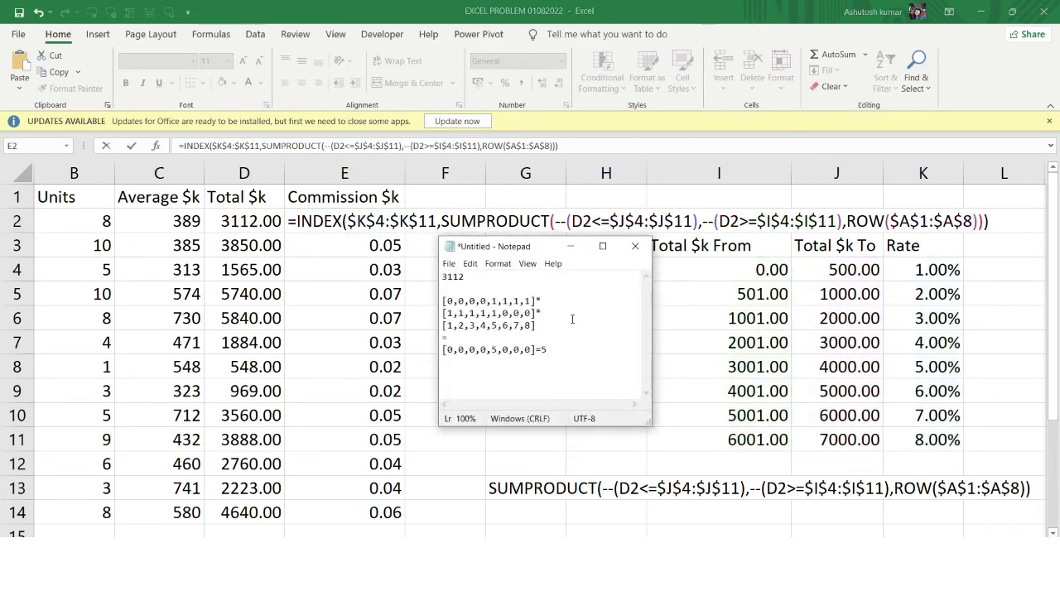
click(570, 246)
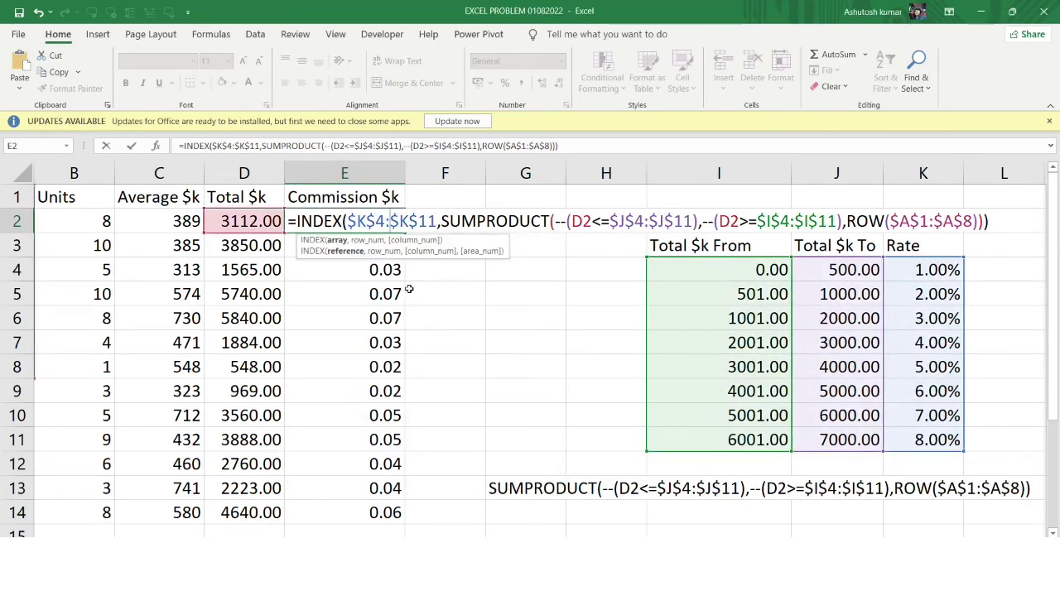
key(Return)
Step: Try writing index( in cell F2, select the rates in K4:K11, and clear F2
click(469, 215)
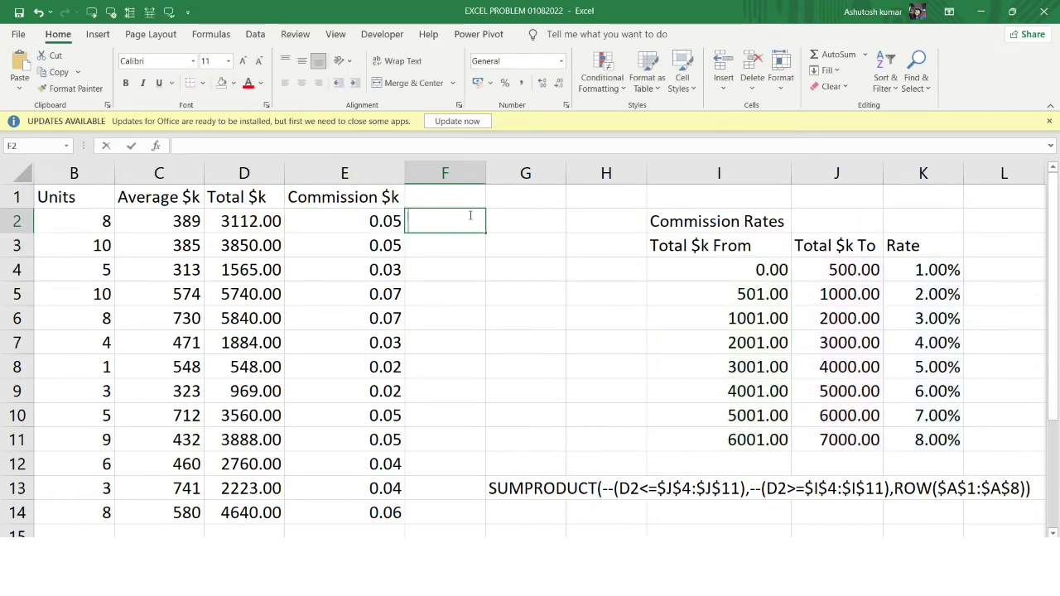
double_click(469, 215)
text(index()
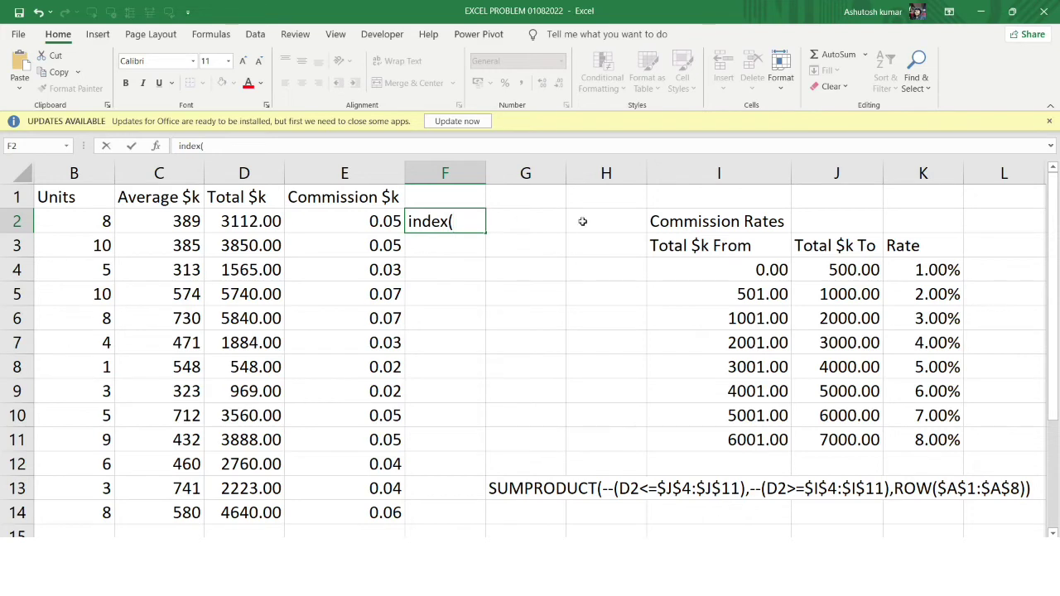
drag(909, 270, 937, 441)
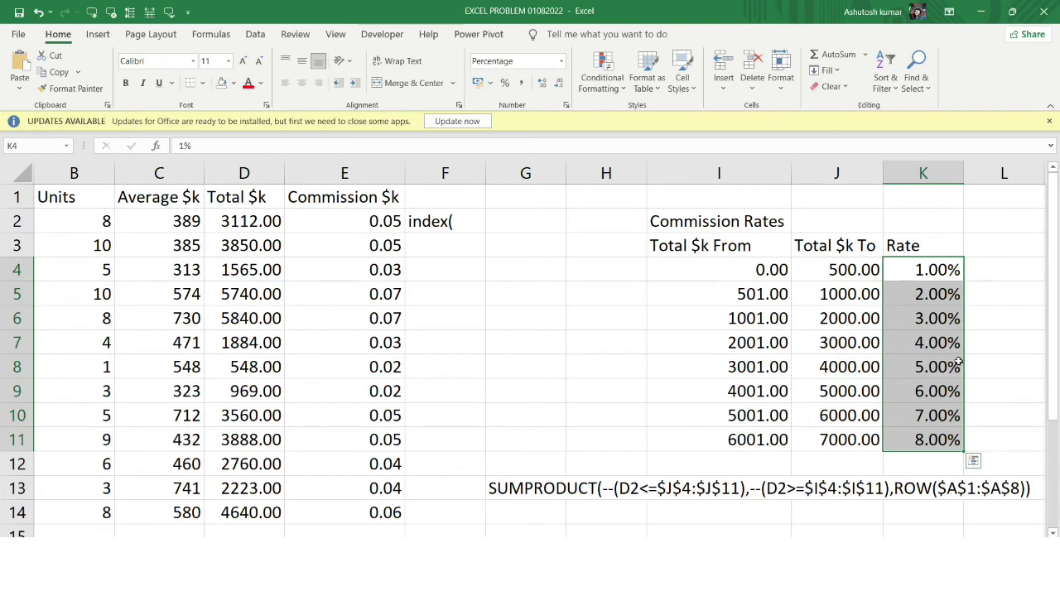
click(434, 224)
key(BackSpace)
Step: Open the formula in cell E2 to review its INDEX array $K$4:$K$11 and SUMPRODUCT row argument, leaving it unchanged
click(381, 222)
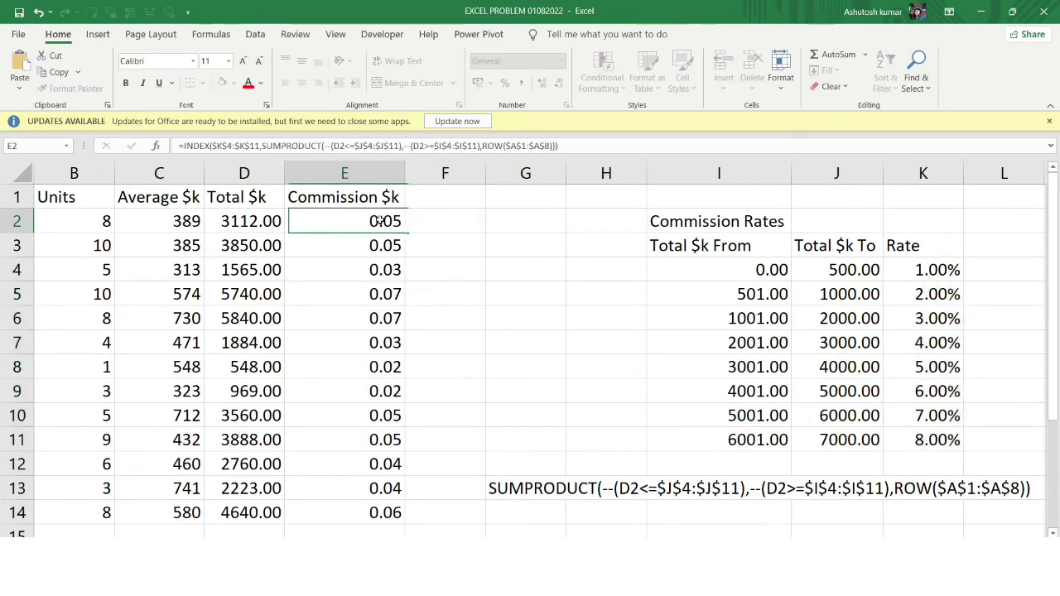
double_click(385, 222)
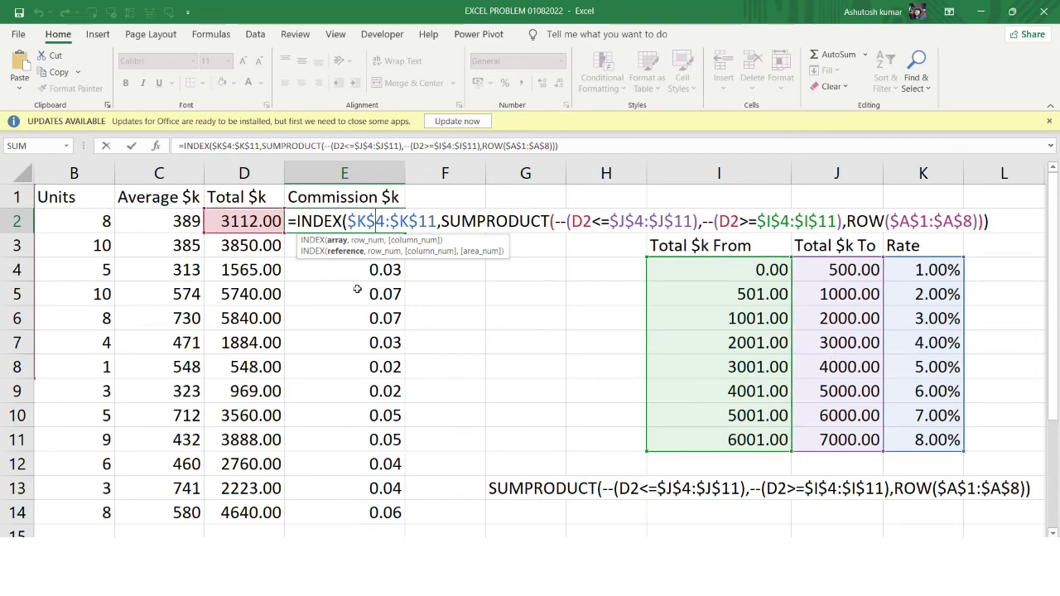
click(396, 290)
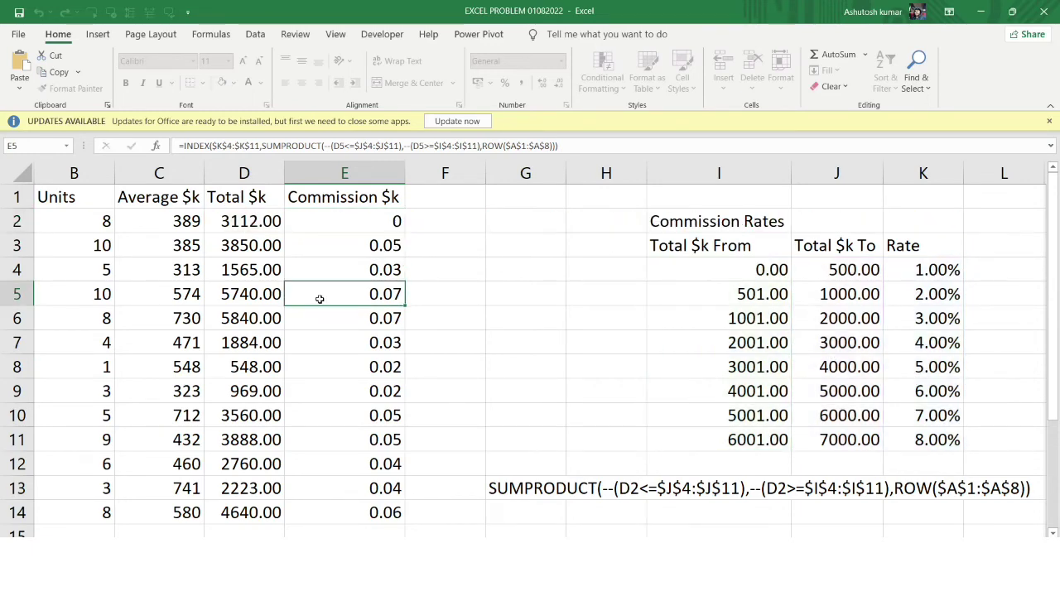
Step: Compare the total in D2 with the From and To limits and rates of the first two commission bands in rows 4 and 5
click(246, 220)
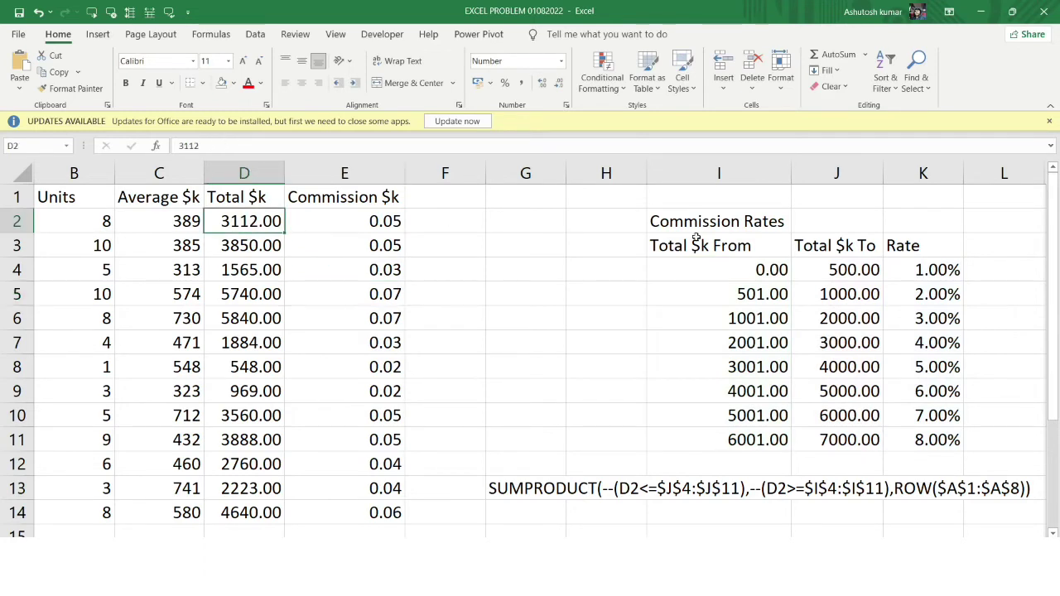
click(728, 263)
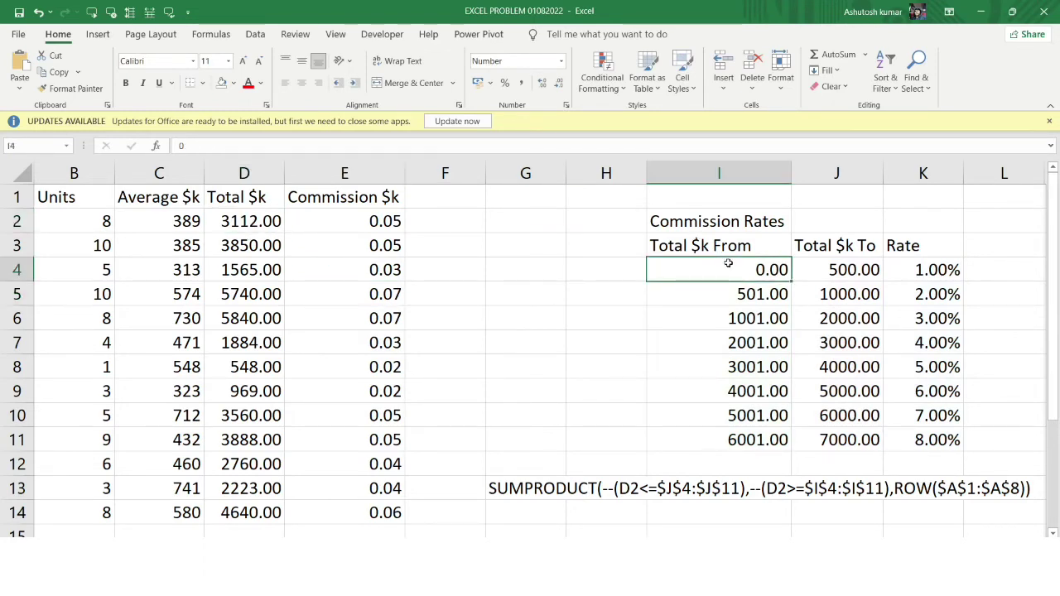
click(264, 229)
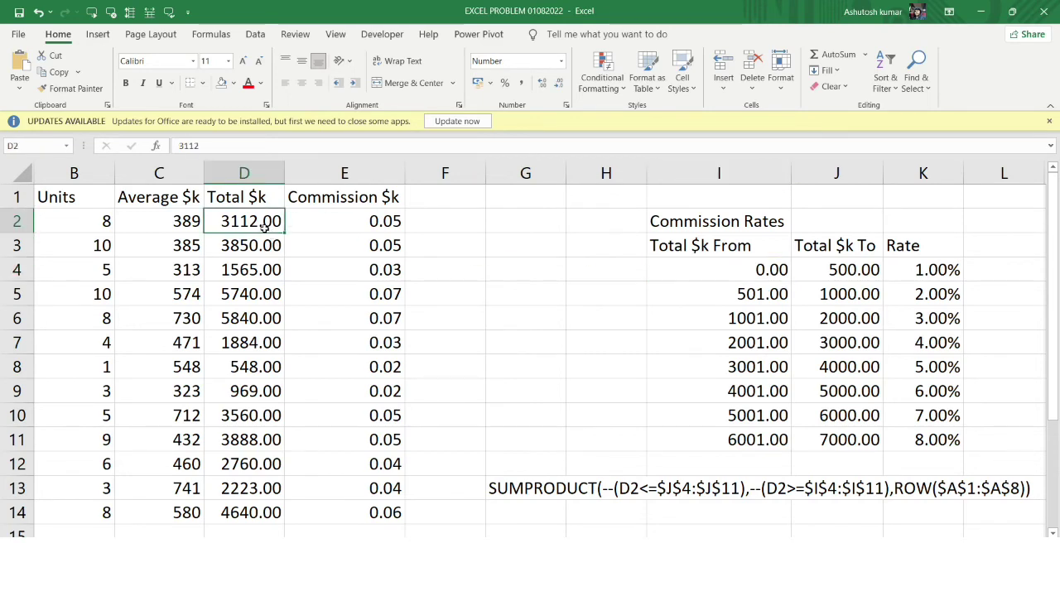
click(839, 266)
click(952, 272)
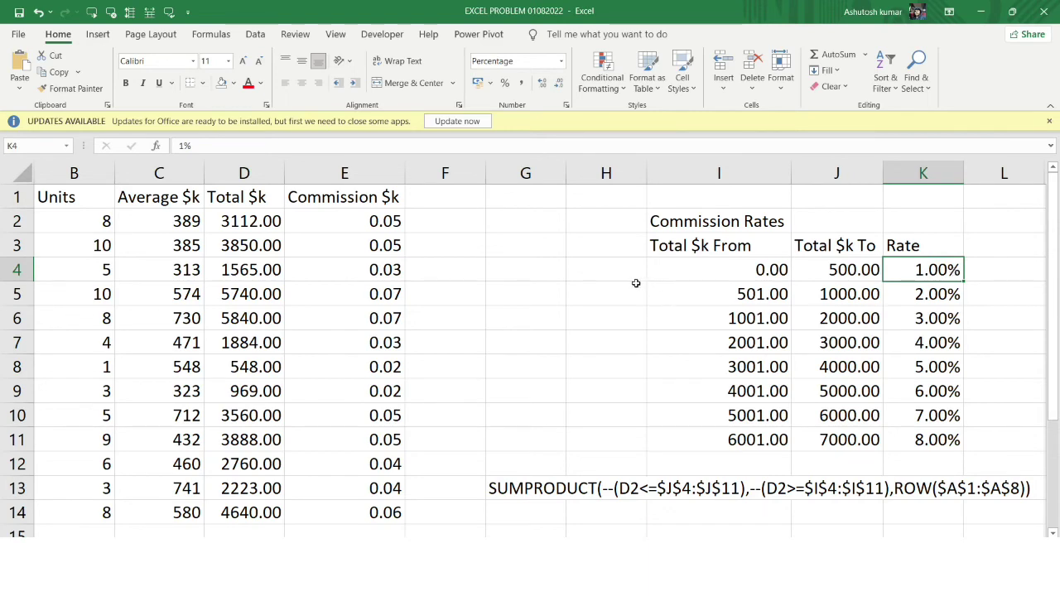
click(725, 298)
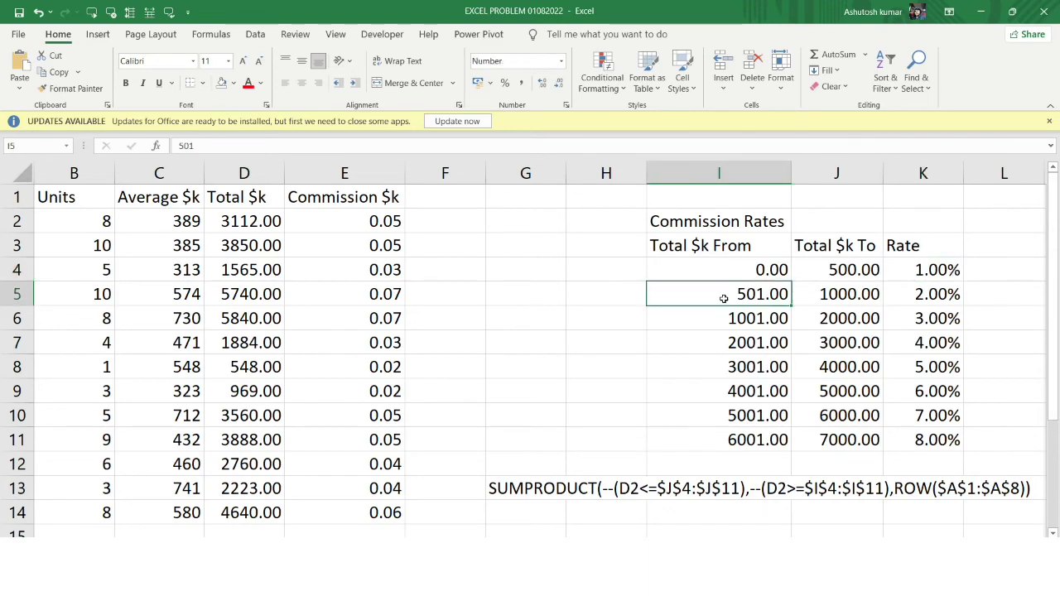
click(807, 300)
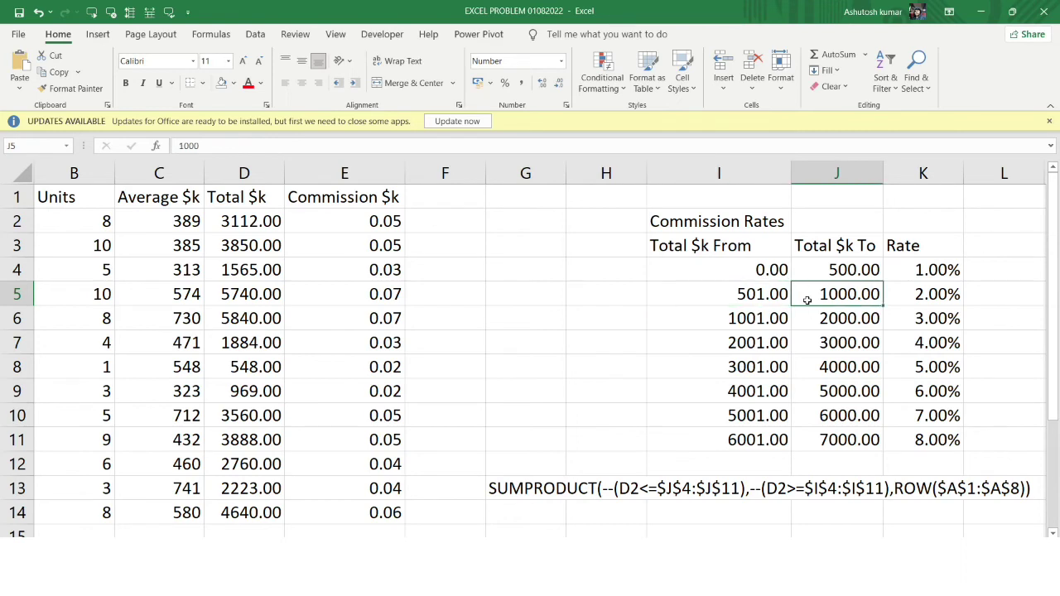
click(917, 296)
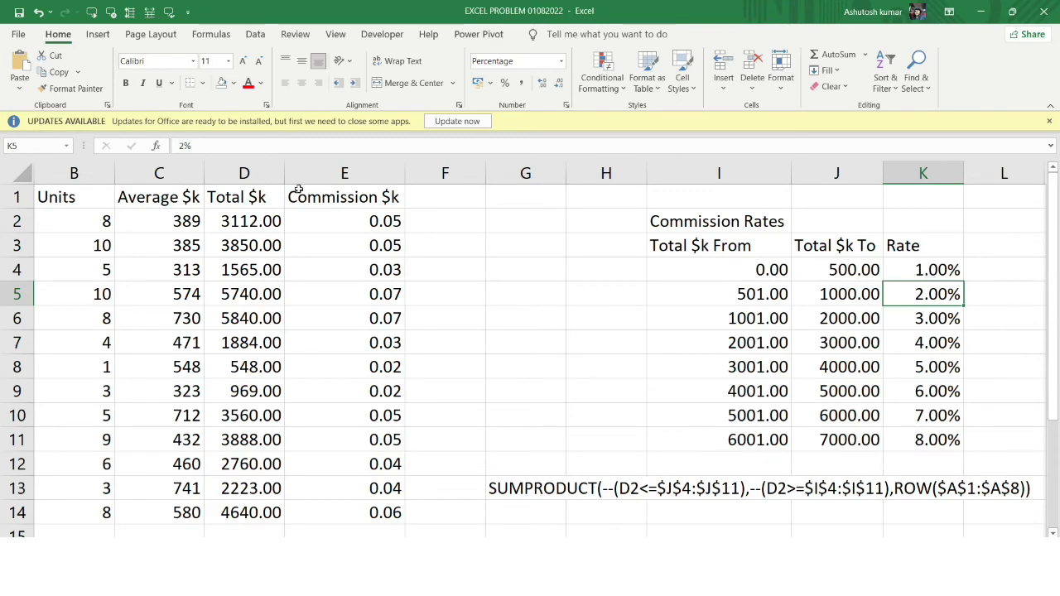
Step: Go through the complete INDEX and SUMPRODUCT formula in cell E2 once more and close it without changes
click(325, 219)
double_click(326, 221)
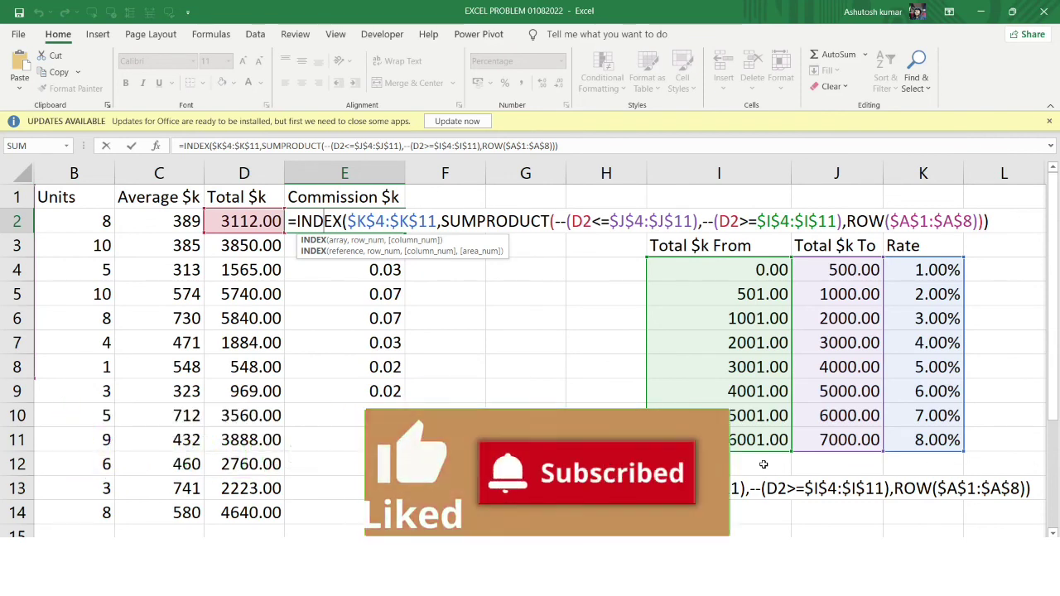
key(Return)
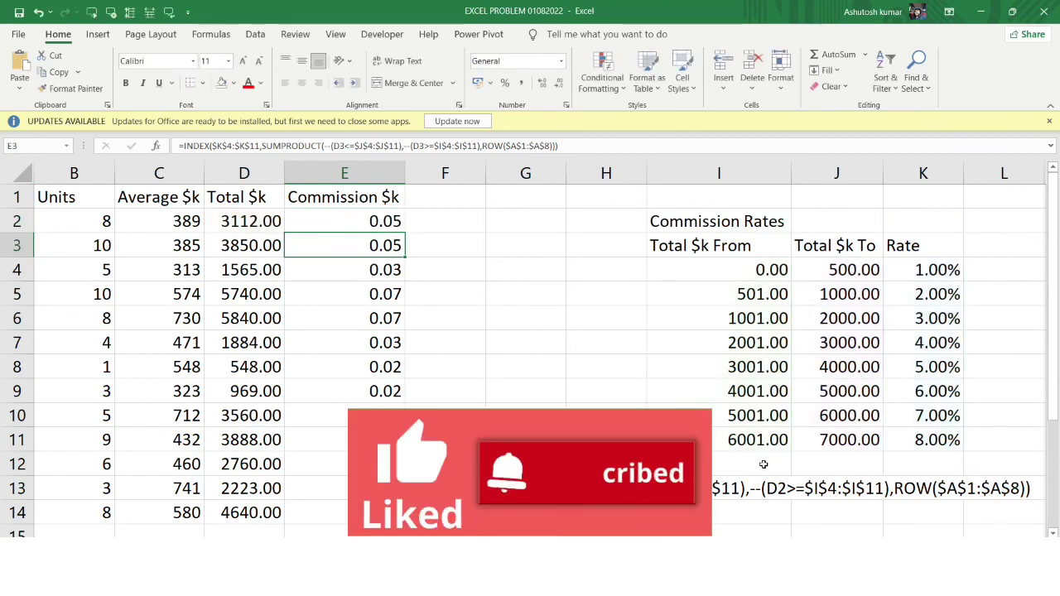